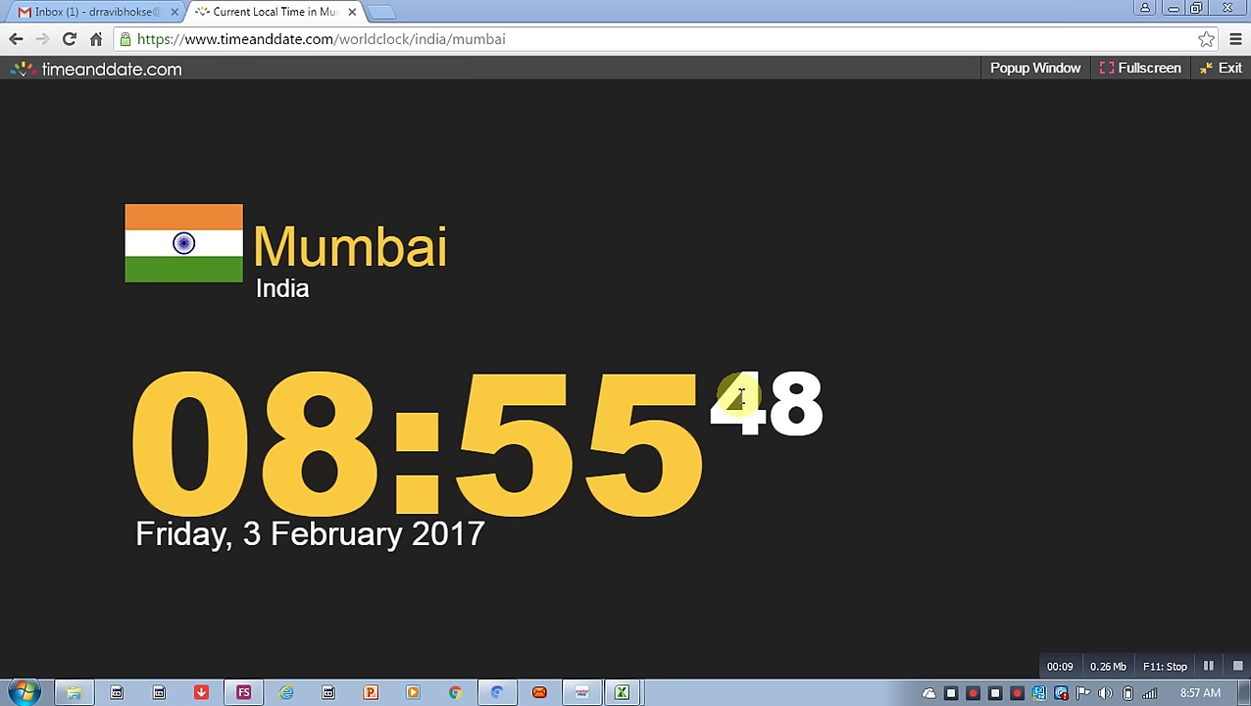
- Switch to MarketView and read the latest daily candle: close 8734.25, RSI(14) 72.61
click(583, 692)
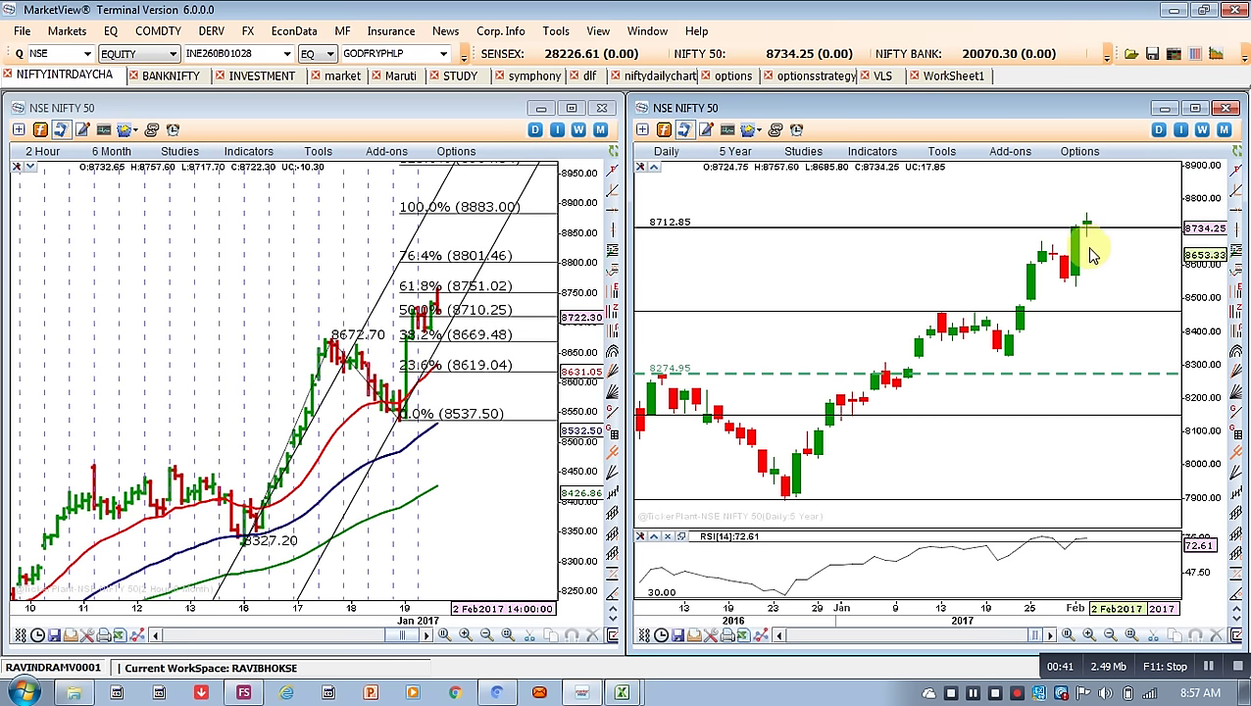
mouse_move(1088, 251)
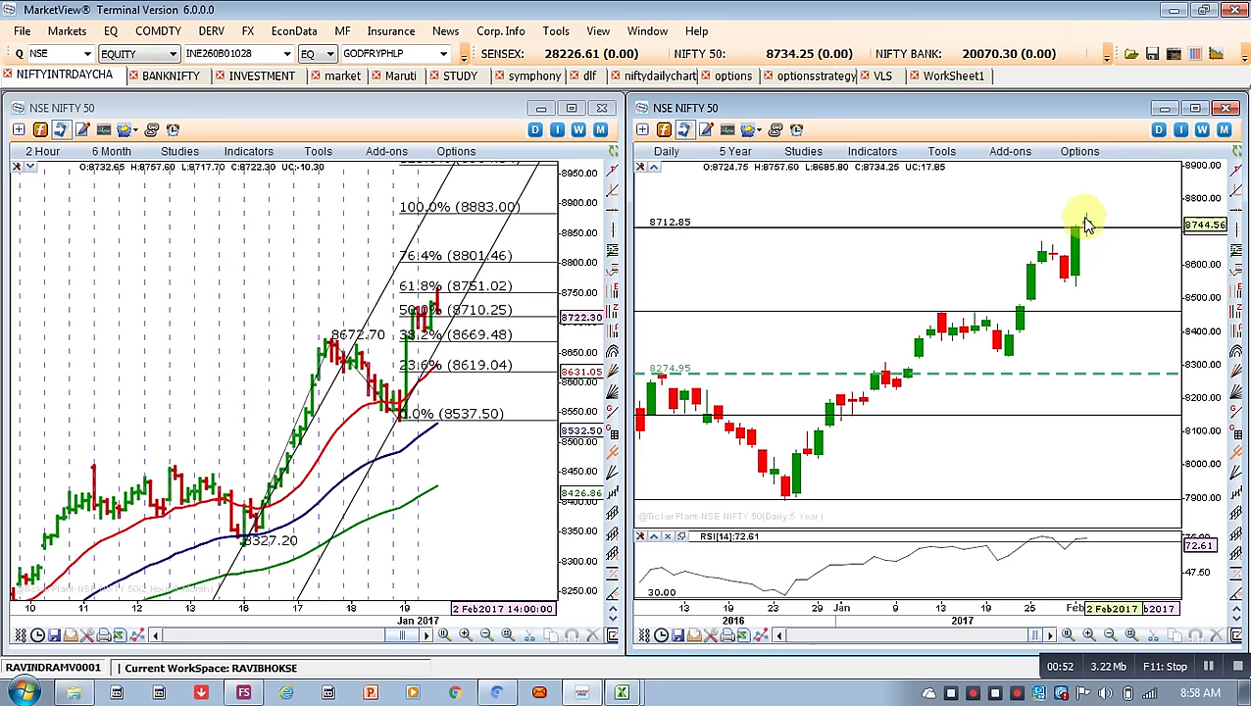
mouse_move(1087, 223)
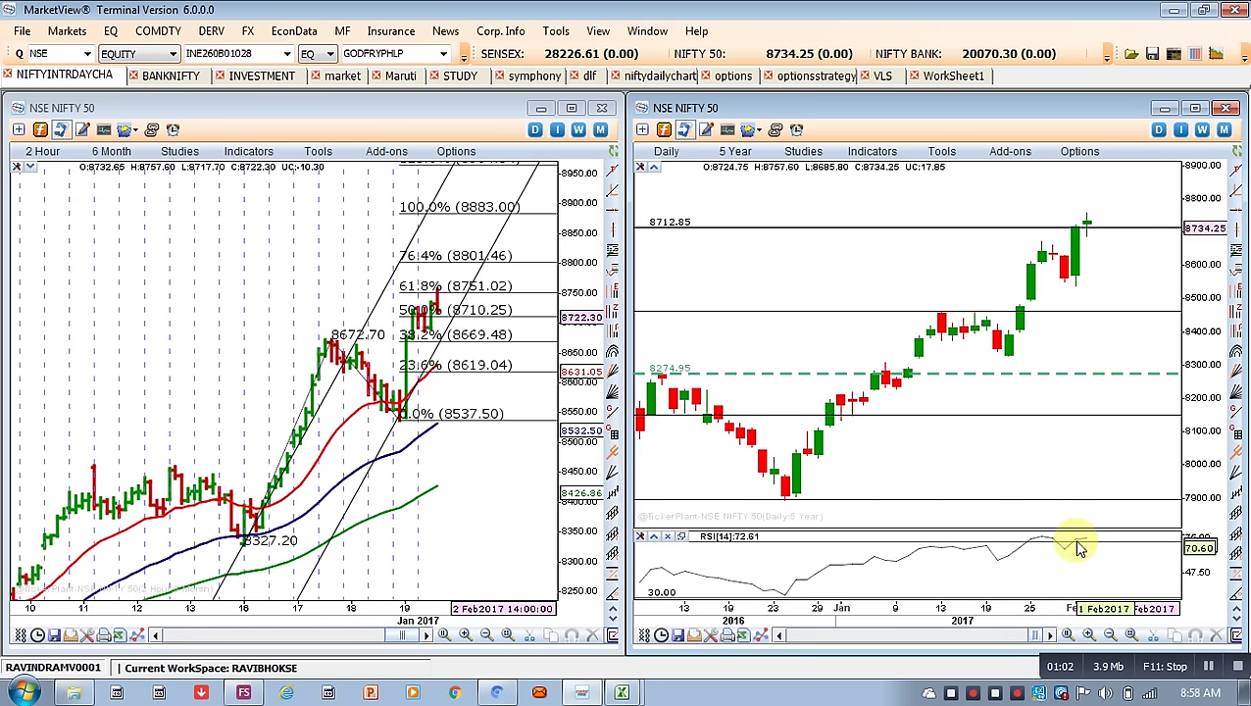
mouse_move(1079, 548)
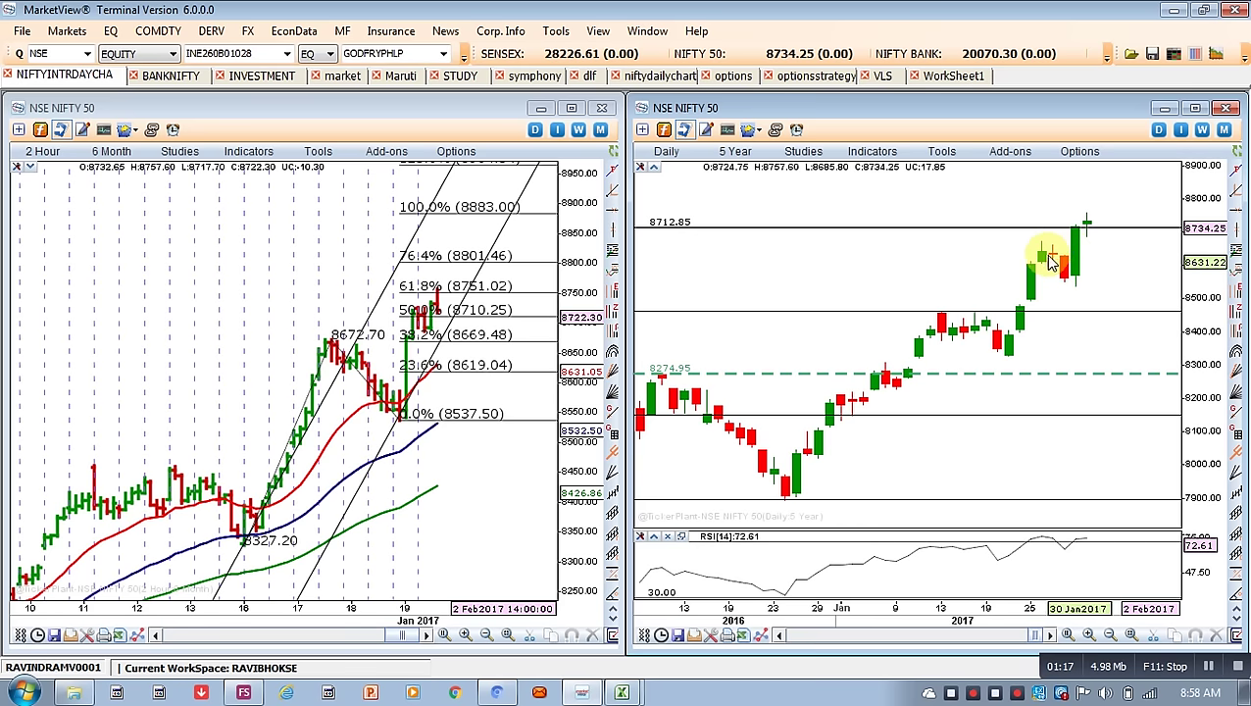
mouse_move(1047, 260)
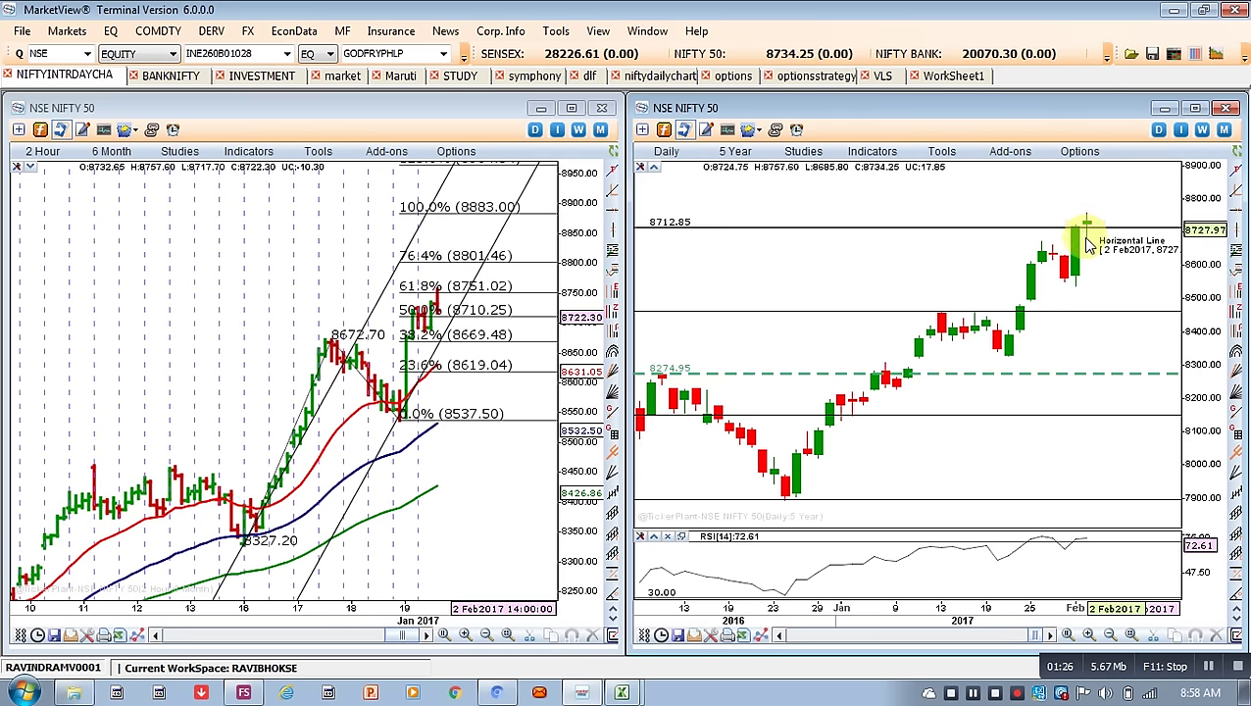
- Nudge the horizontal level, then draw a trendline from the late-December low up through the recent candles
drag(1086, 238, 1087, 230)
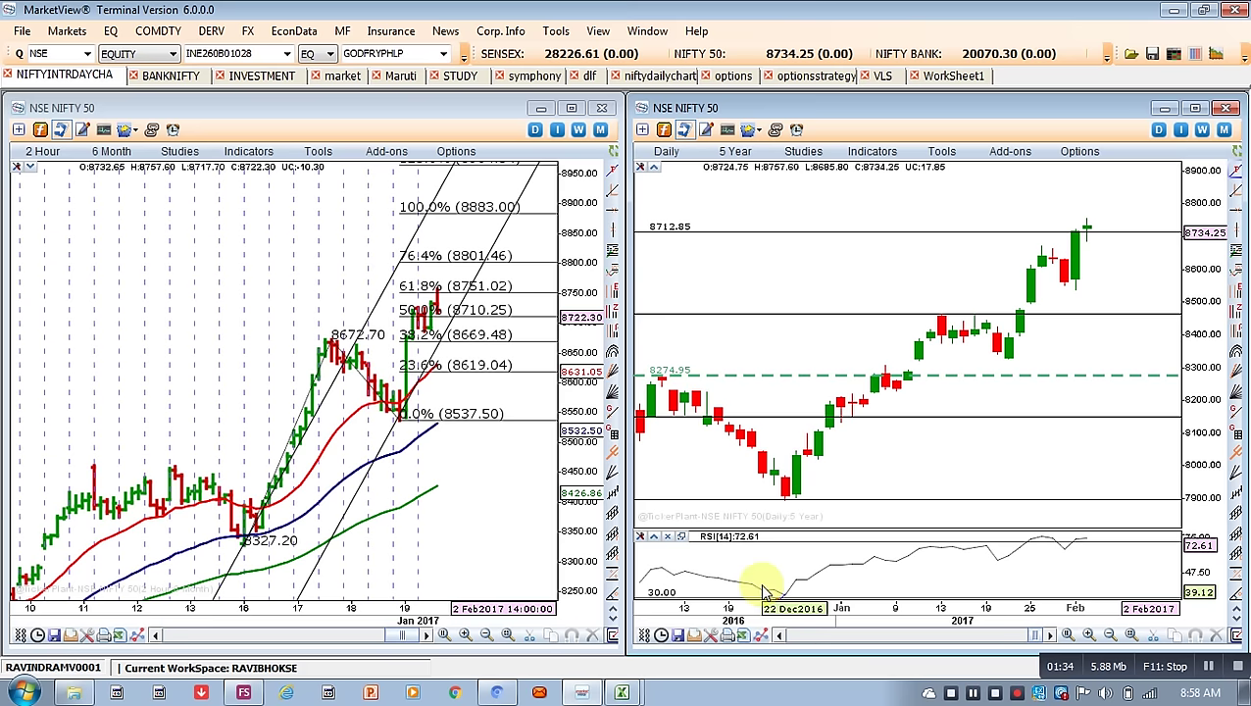
mouse_move(789, 507)
mouse_down()
mouse_move(965, 366)
mouse_move(1002, 364)
mouse_up()
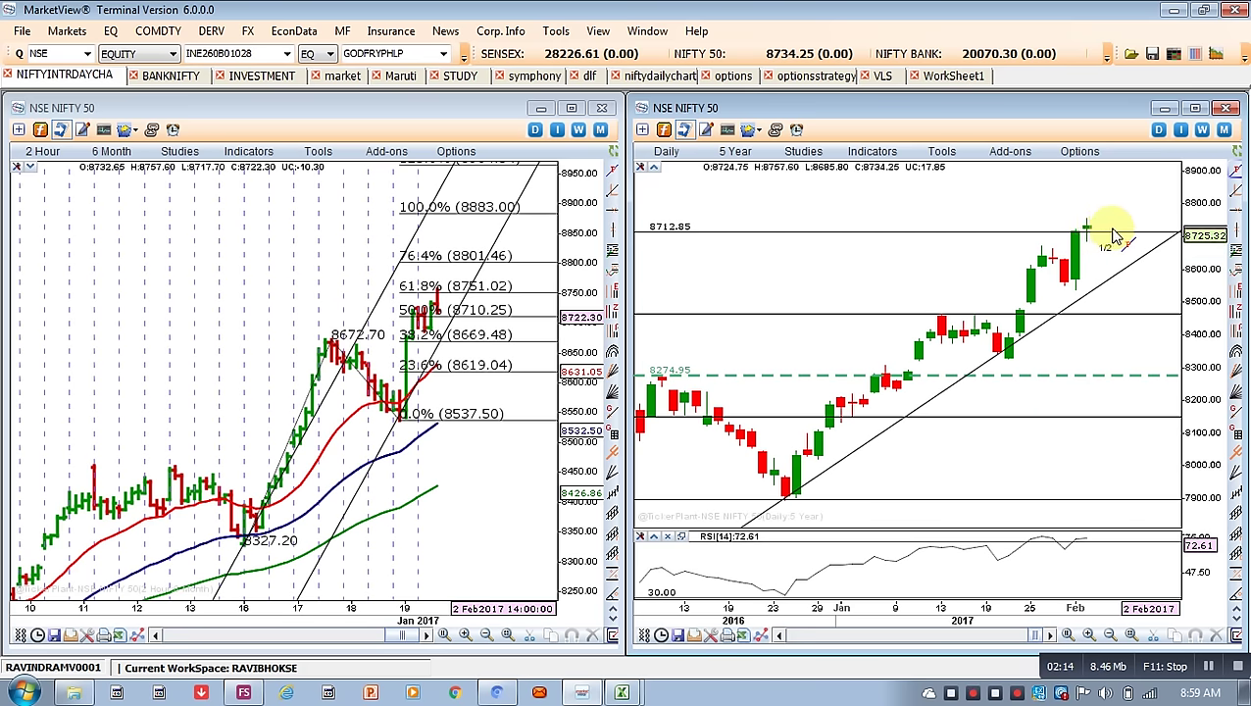
scroll(1088, 279, down, 2)
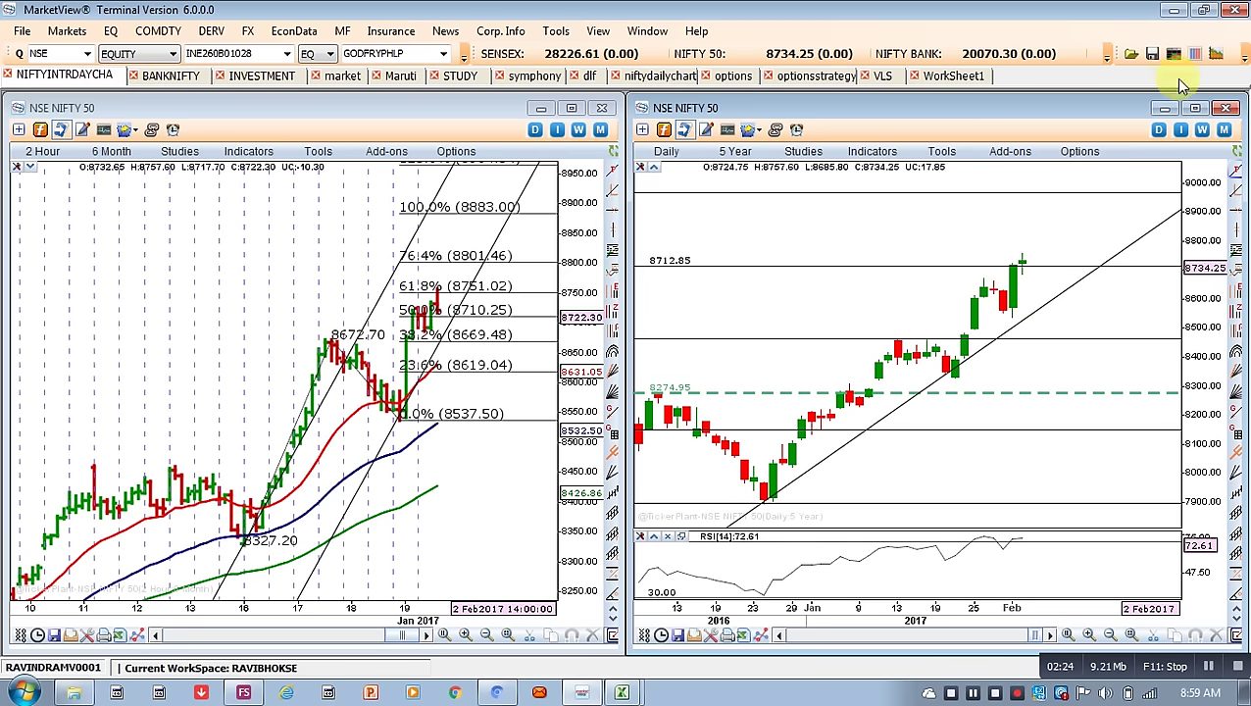
- Maximize the daily chart, zoom out twice back to September 2016, then restore the tiled layout
click(1195, 108)
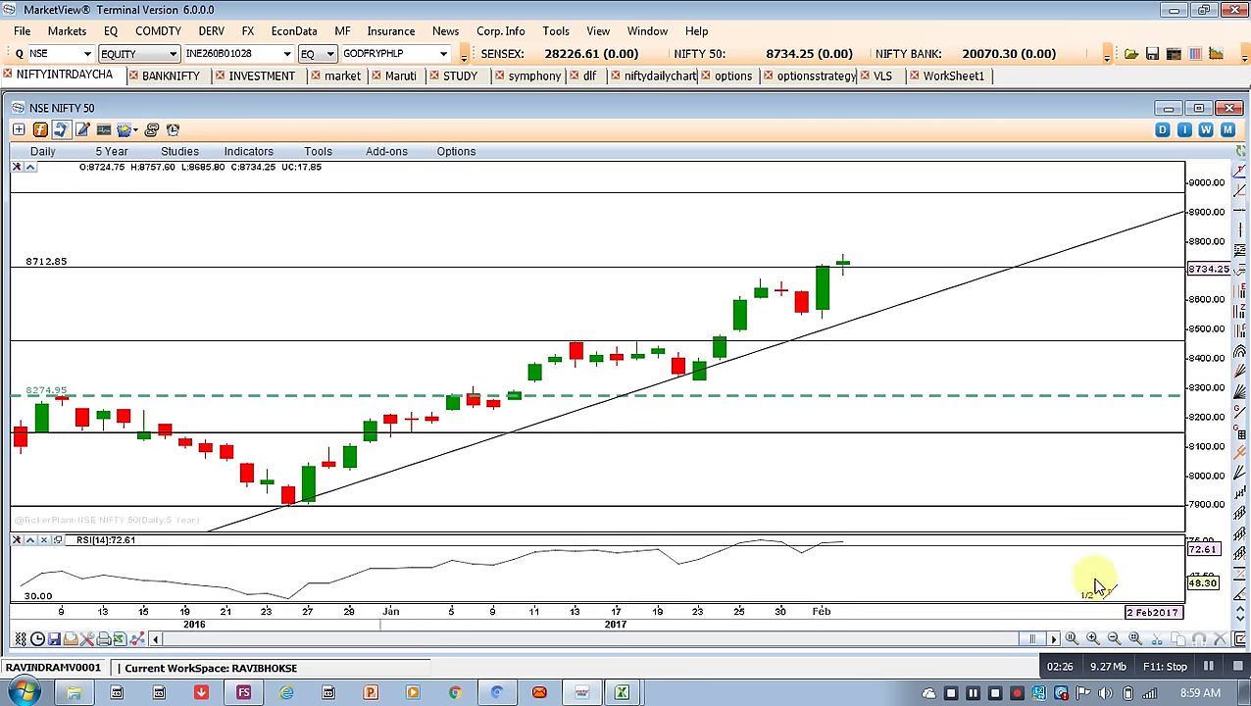
click(1114, 639)
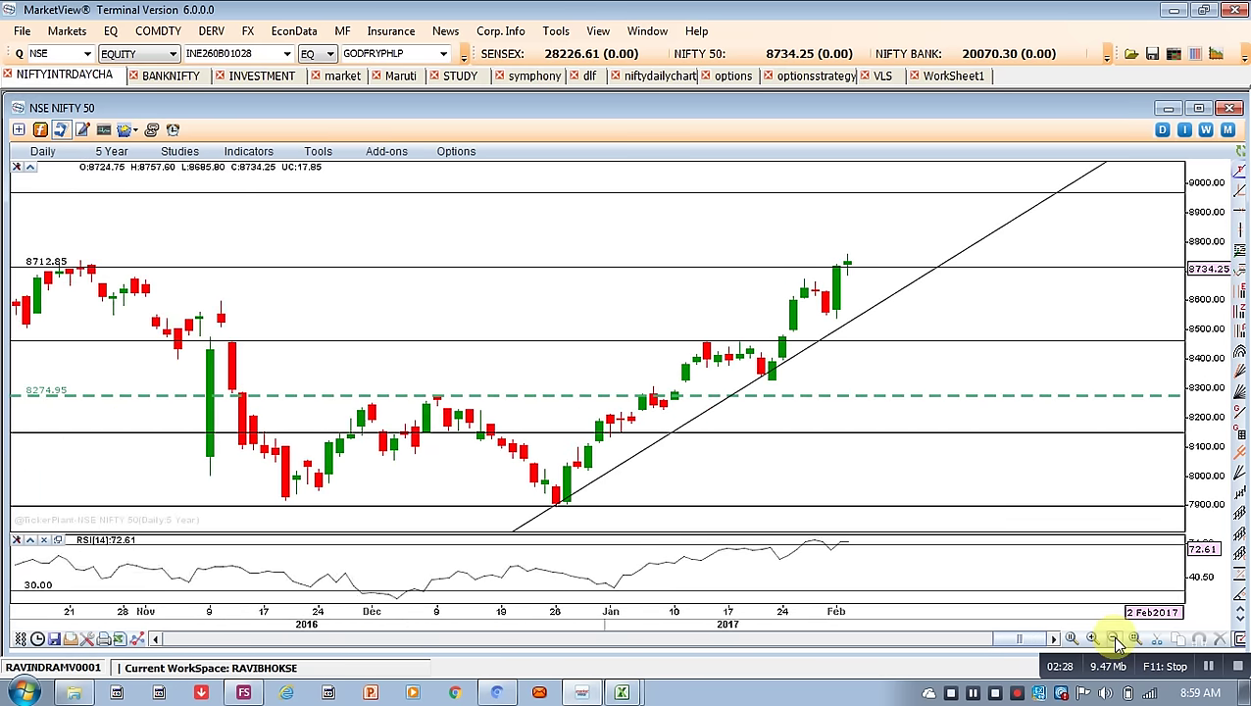
click(1114, 639)
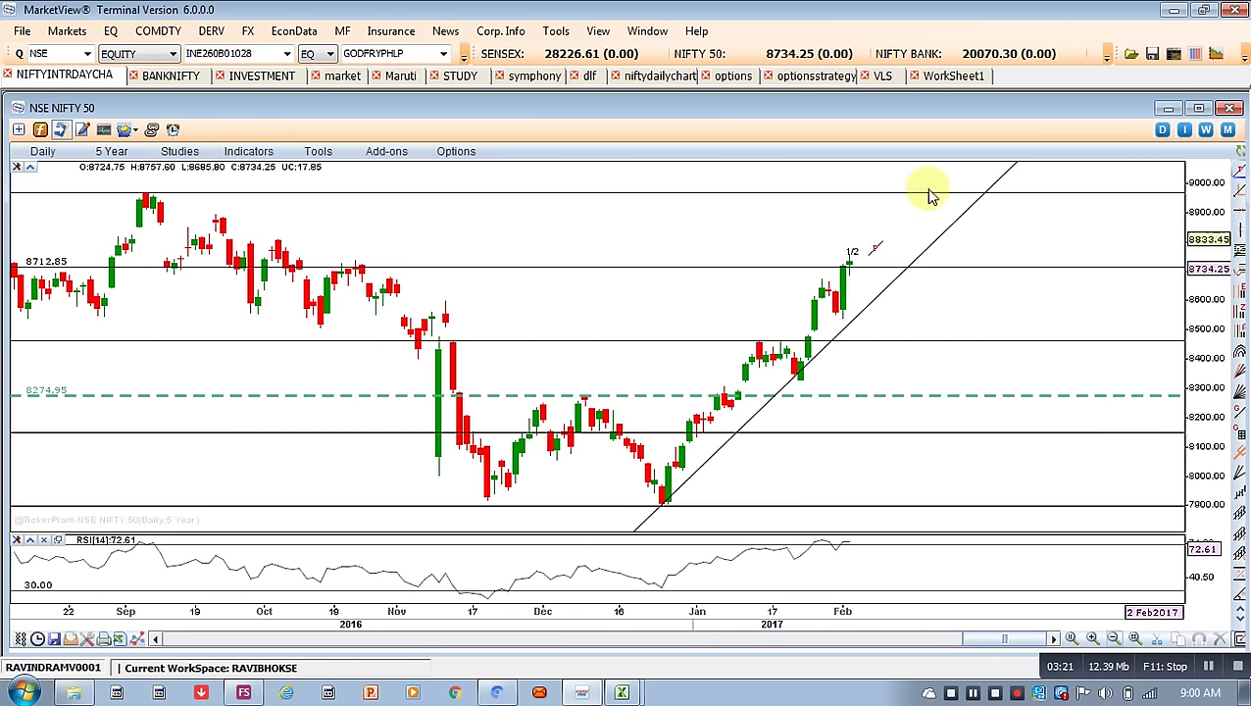
click(1202, 109)
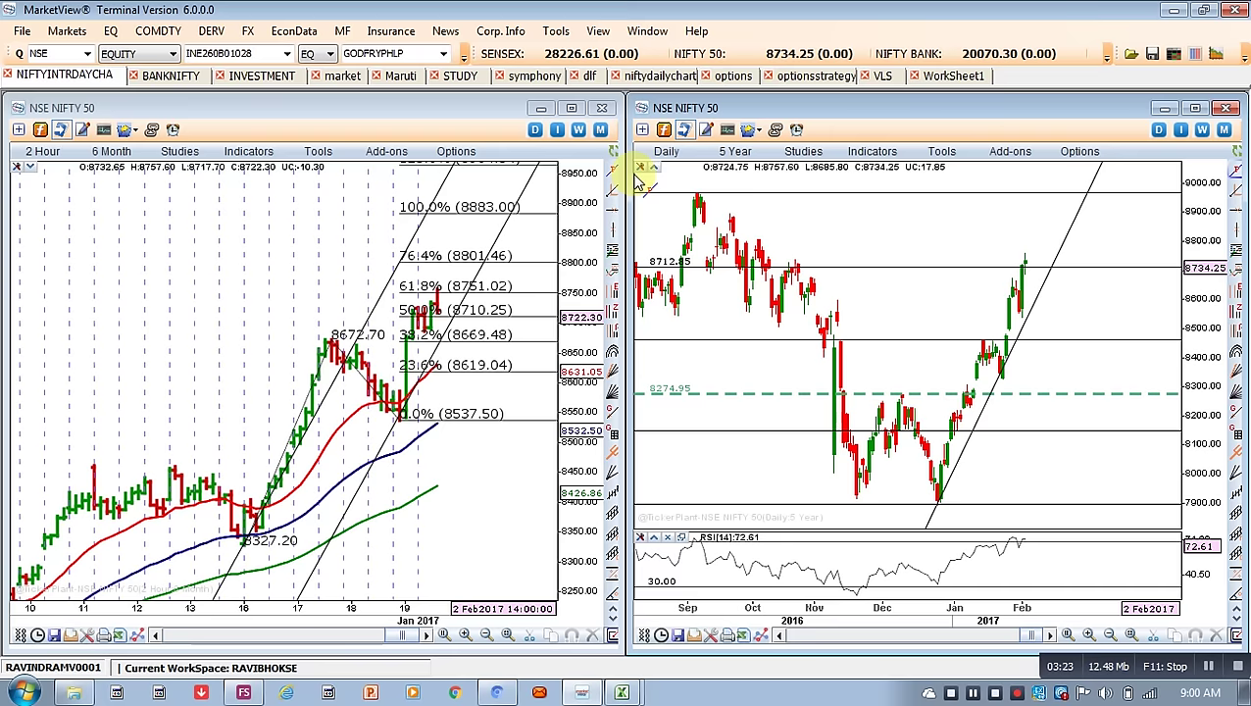
- Maximize the left chart, zoom out to December and switch its interval to 1 Hour
click(574, 114)
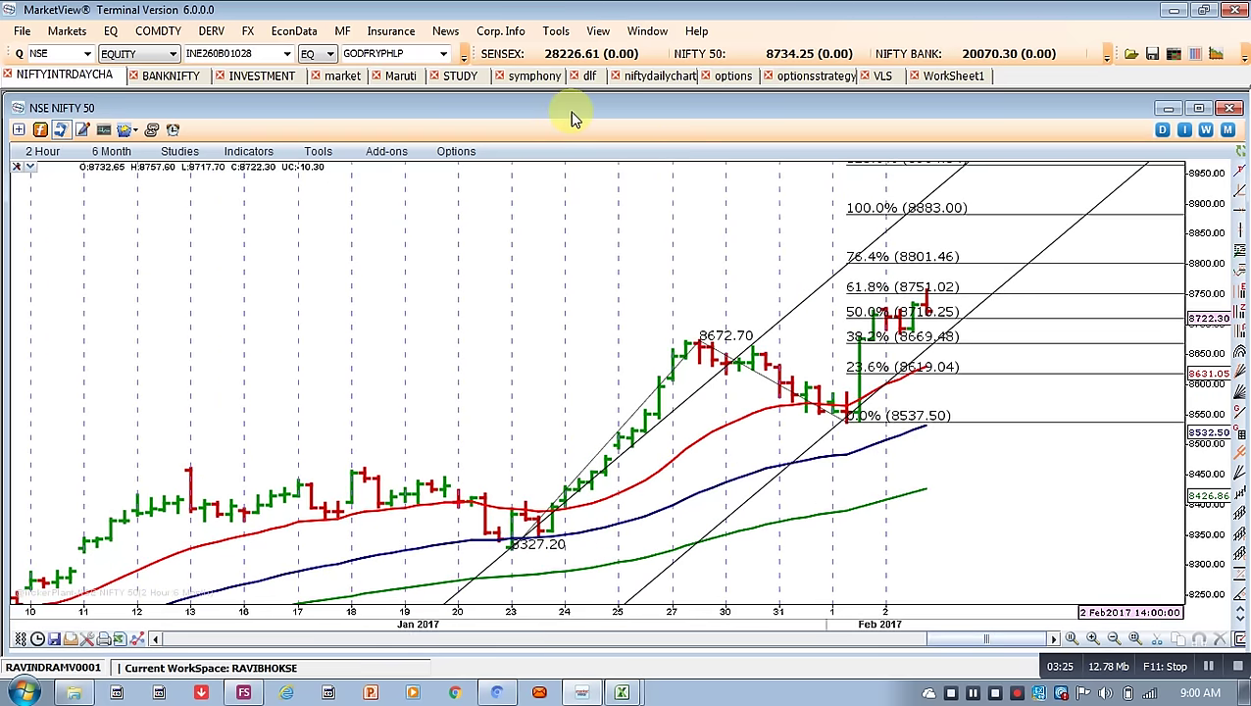
click(1115, 640)
click(1115, 639)
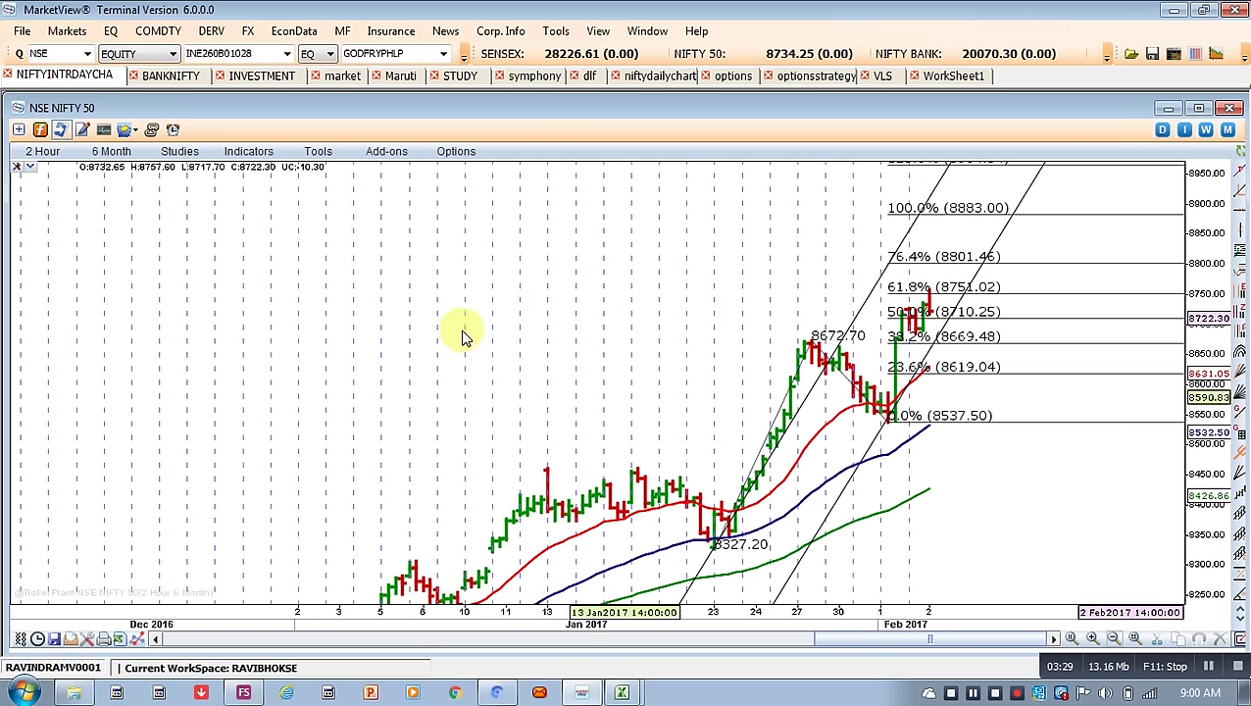
click(49, 152)
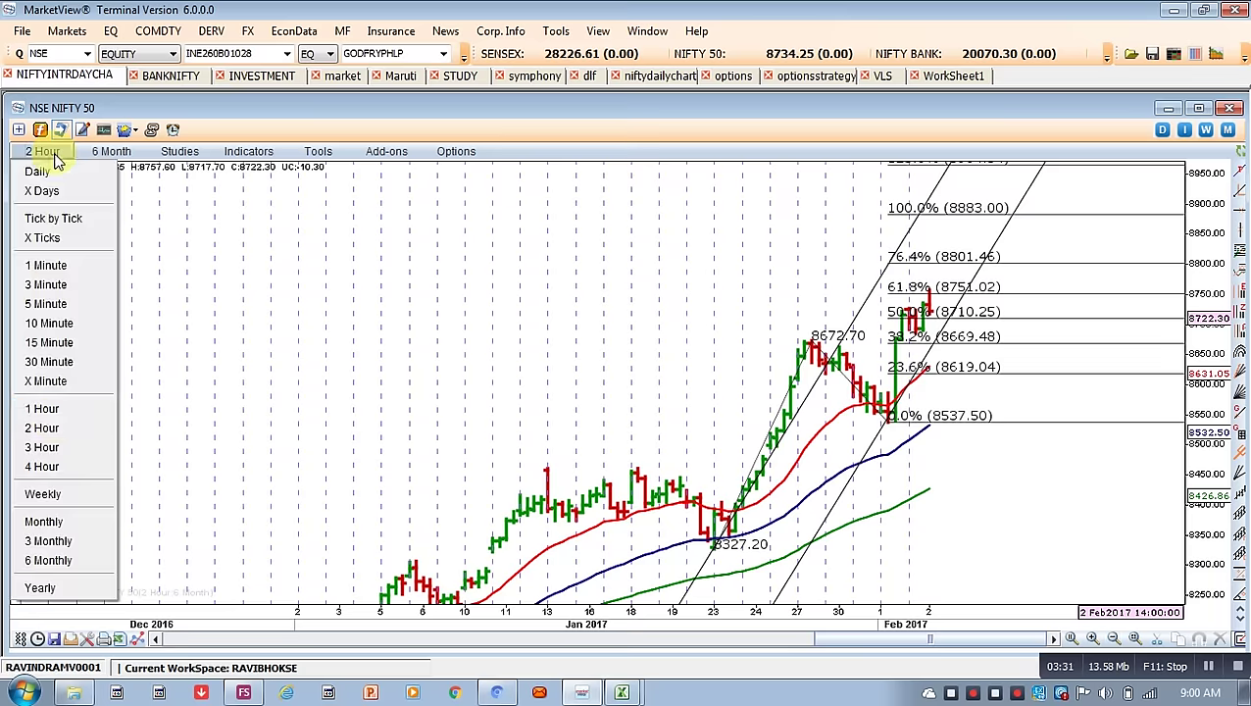
click(49, 407)
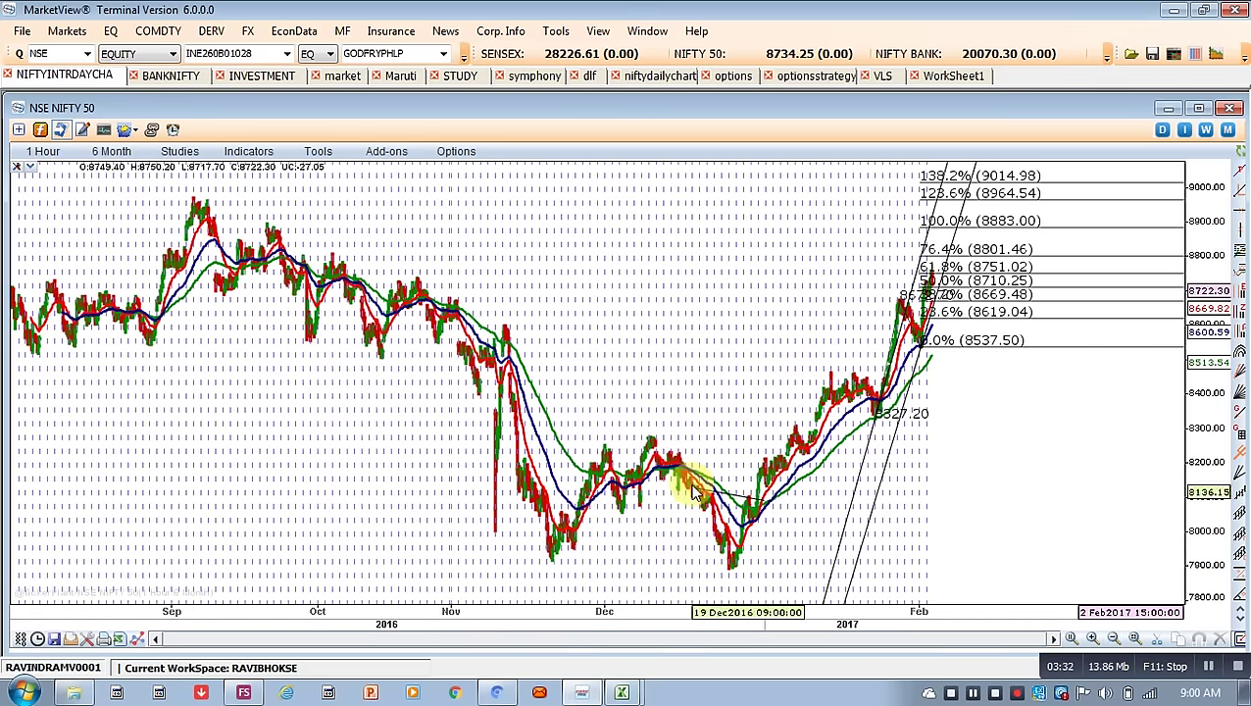
- Zoom in to show bars from about 17 January onward, then restore the side-by-side layout
click(1095, 638)
click(1095, 638)
click(1095, 638)
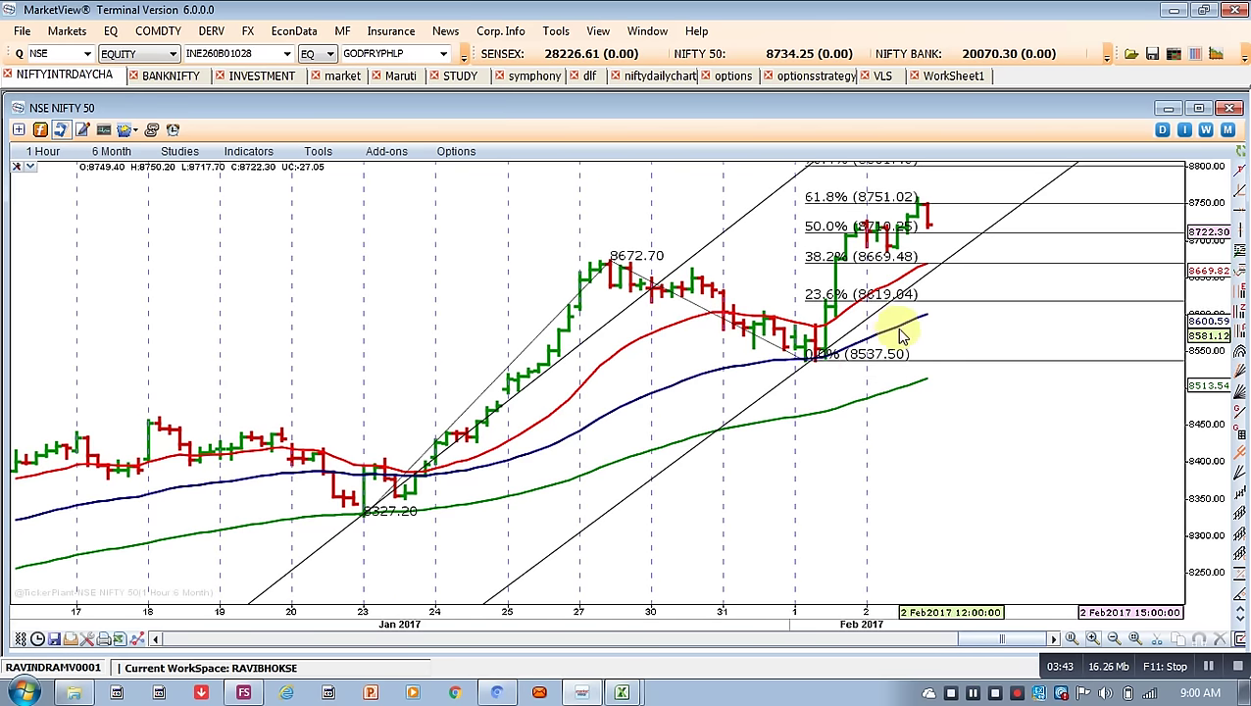
mouse_move(902, 337)
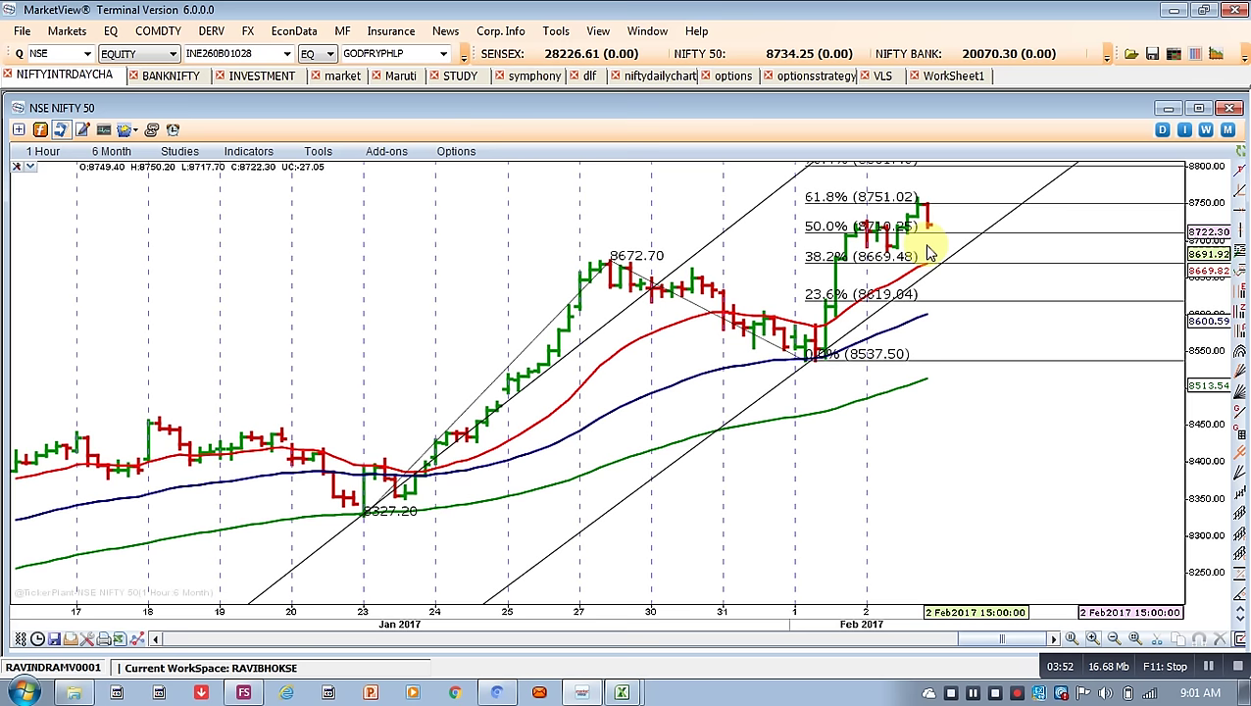
mouse_move(927, 214)
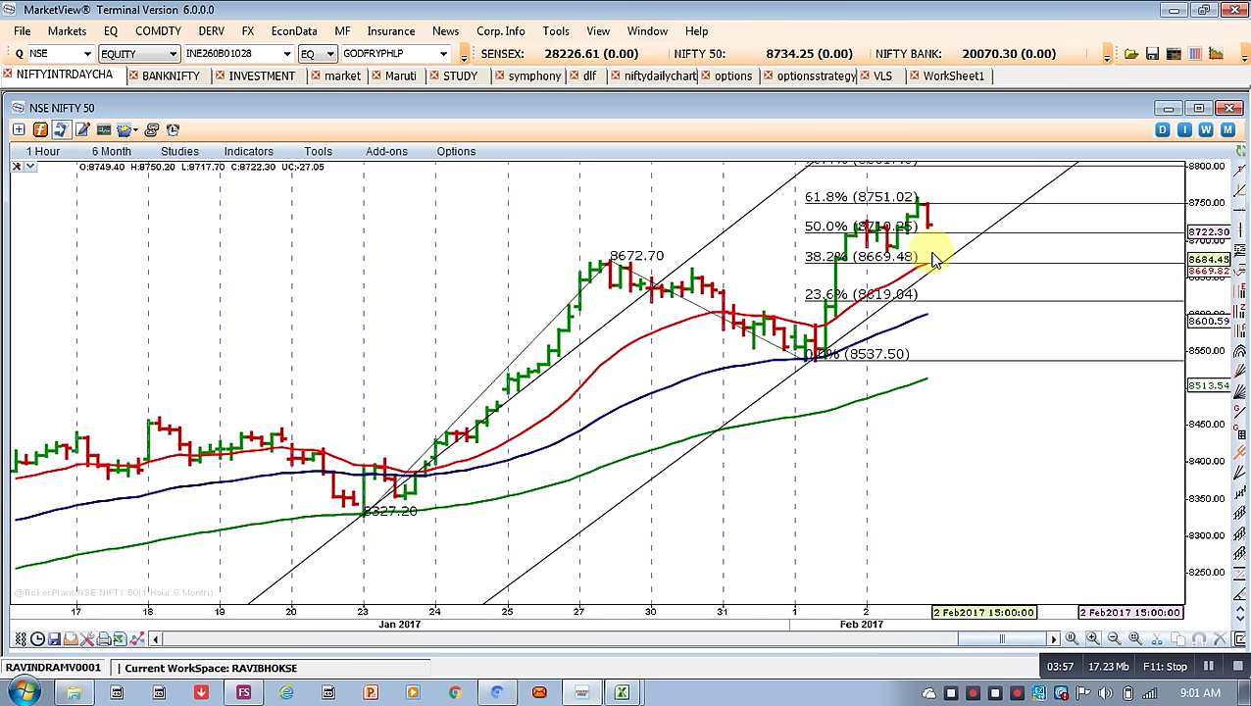
mouse_move(934, 261)
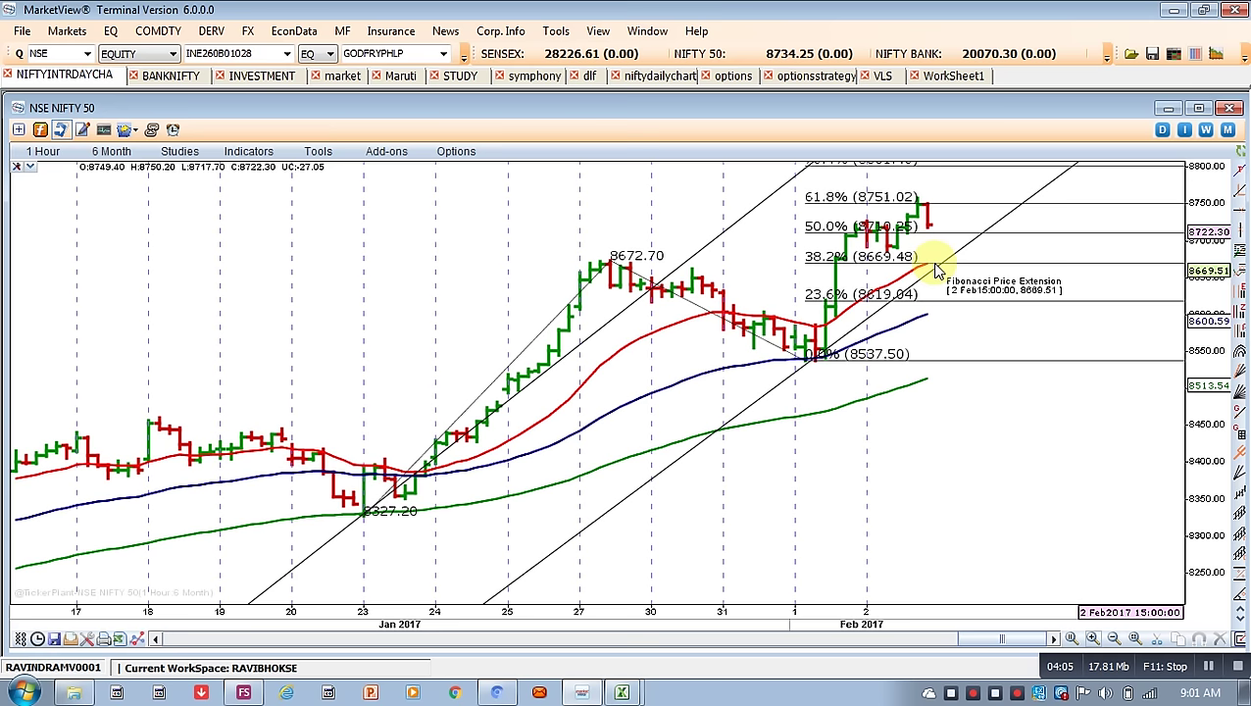
click(1200, 107)
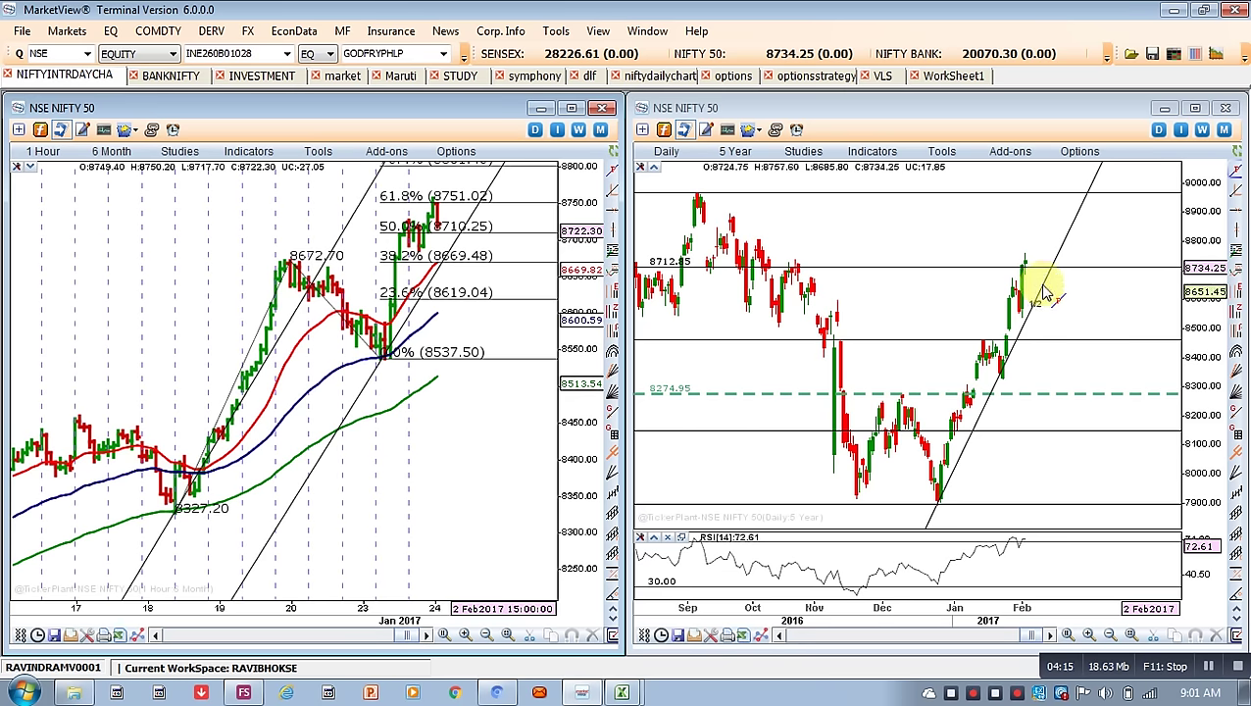
- Maximize the daily chart and add horizontal lines at 8643.12 and 8561.74
click(1235, 194)
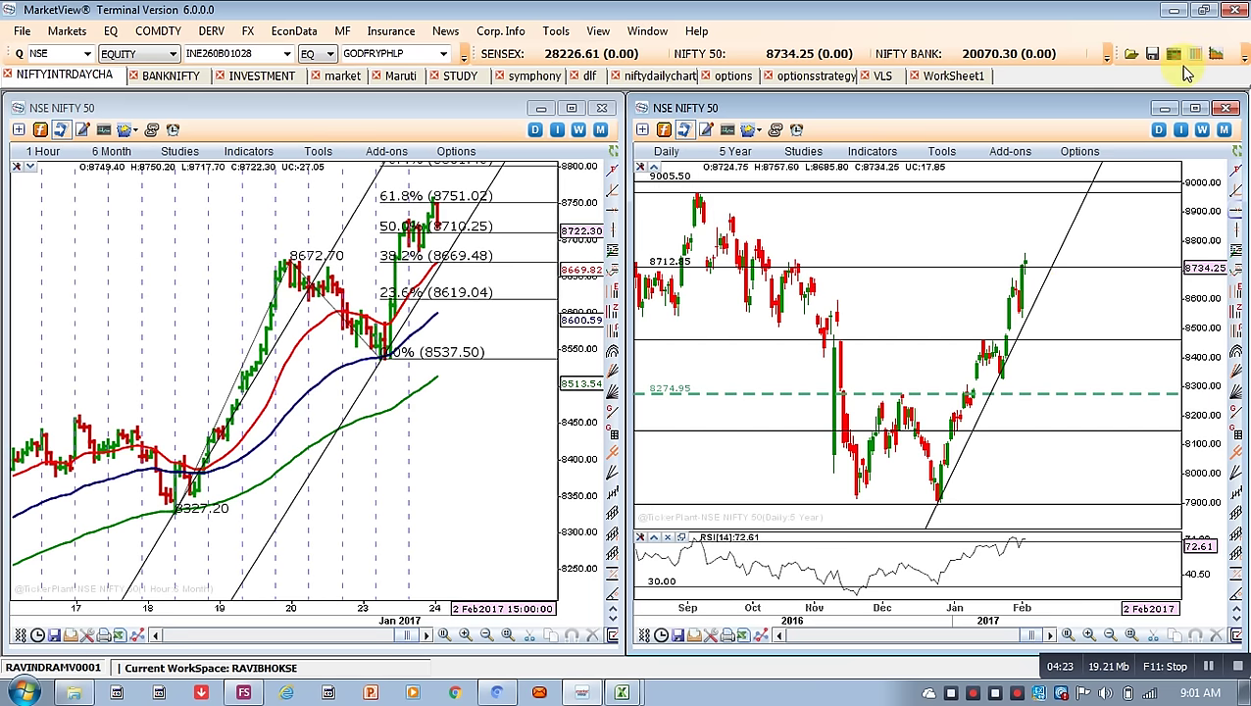
click(1195, 108)
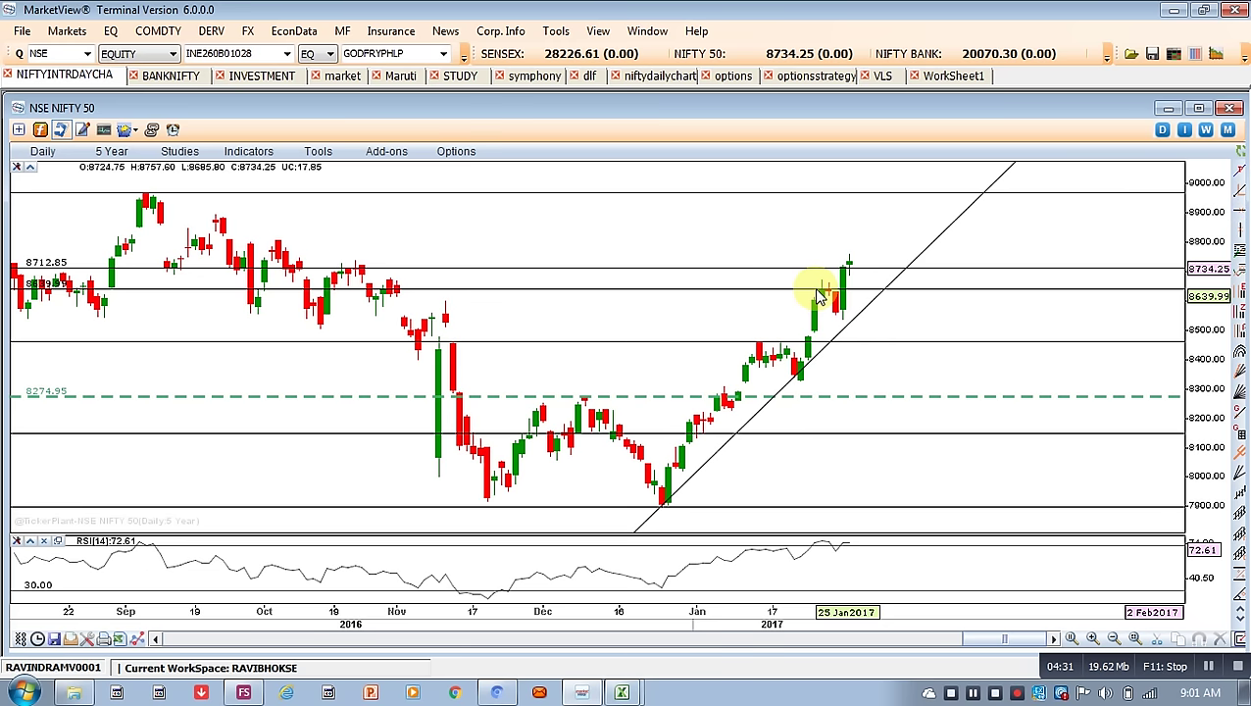
click(866, 292)
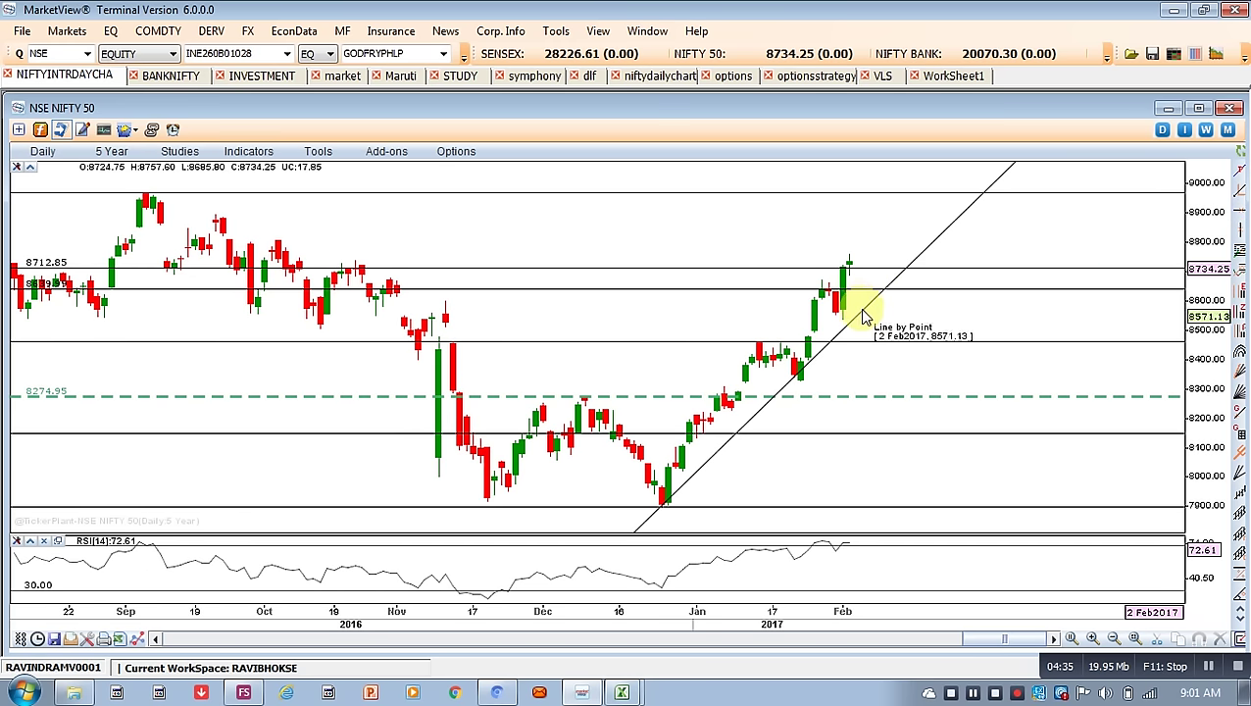
click(1242, 215)
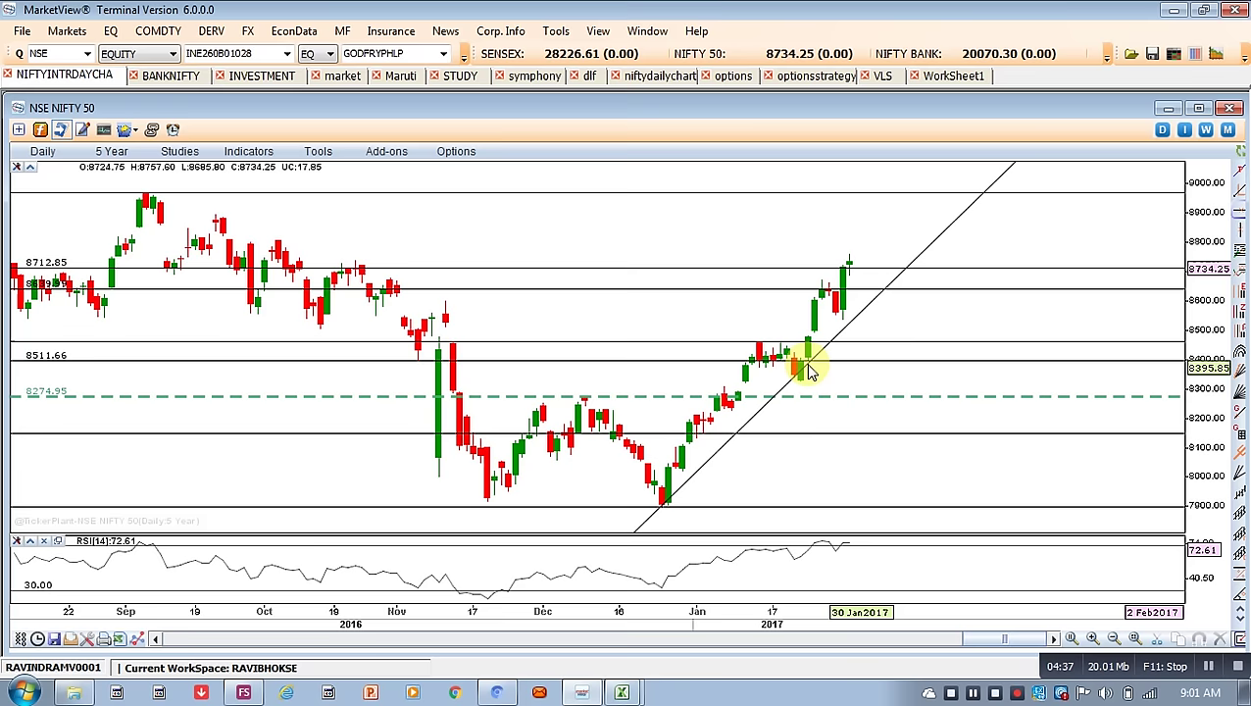
click(859, 294)
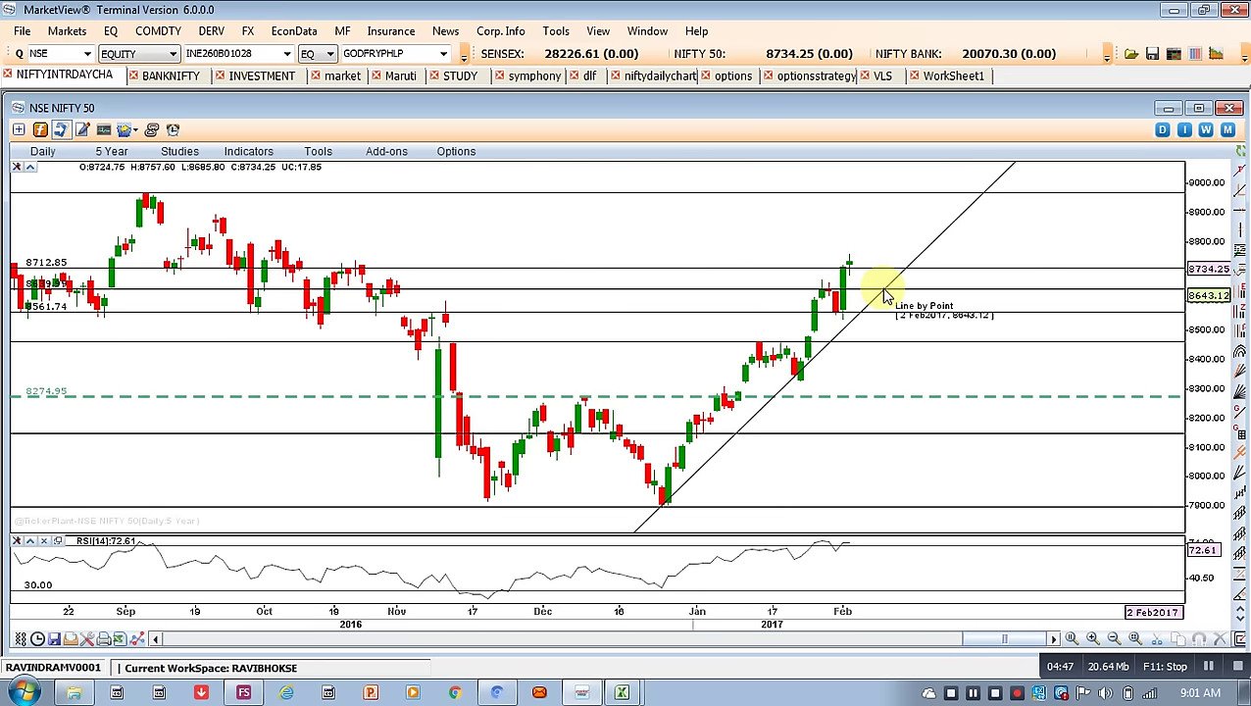
- Maximize the hourly chart and rescale prices to show Fibonacci 76.4% (8801.46) and 100% (8883.00)
click(1200, 111)
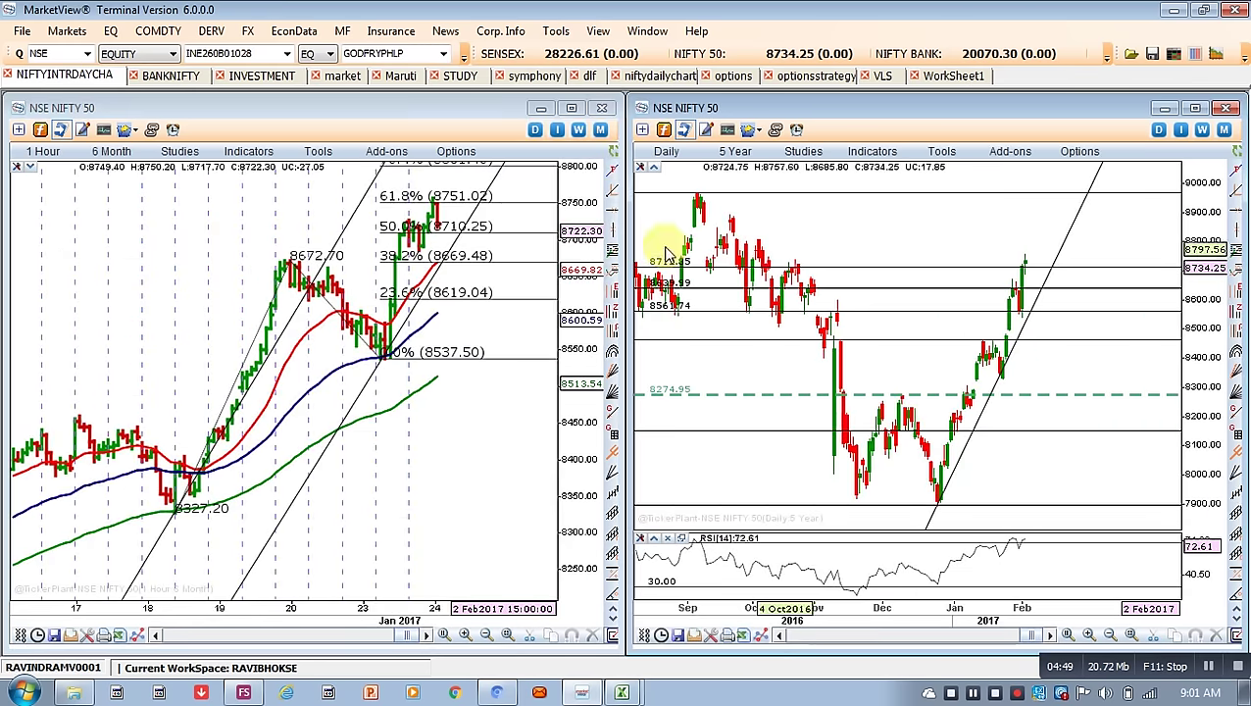
click(571, 108)
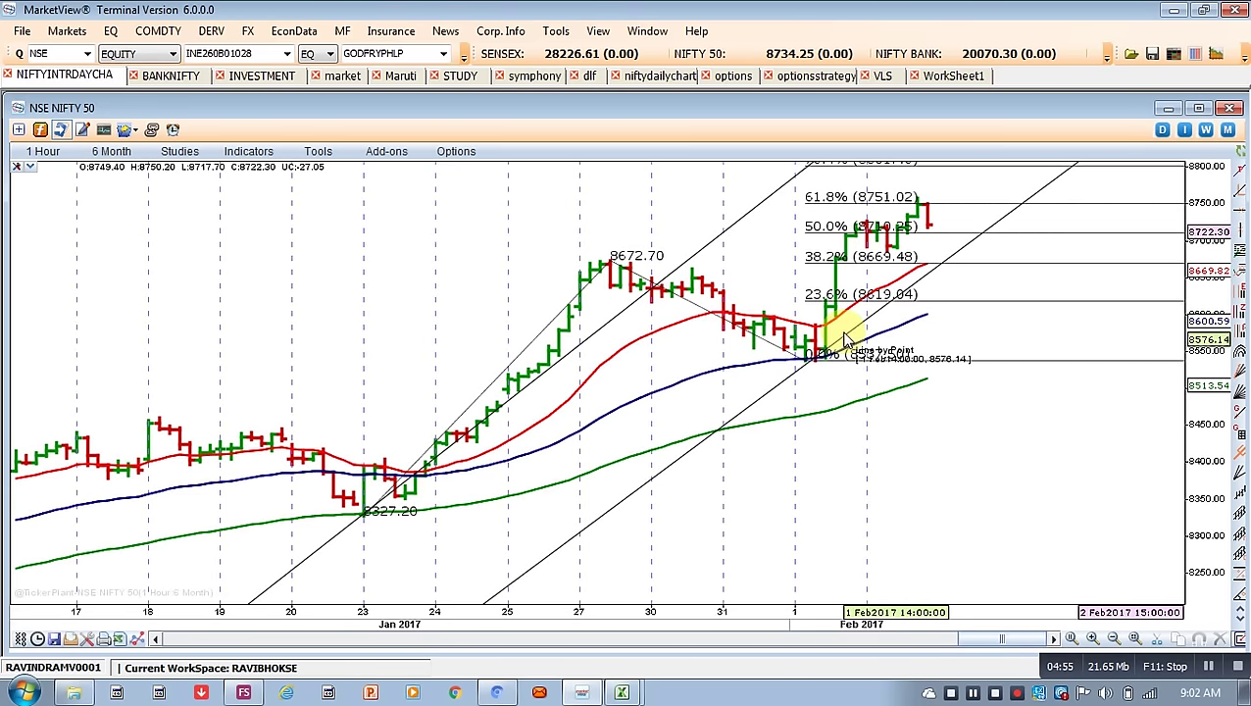
click(817, 354)
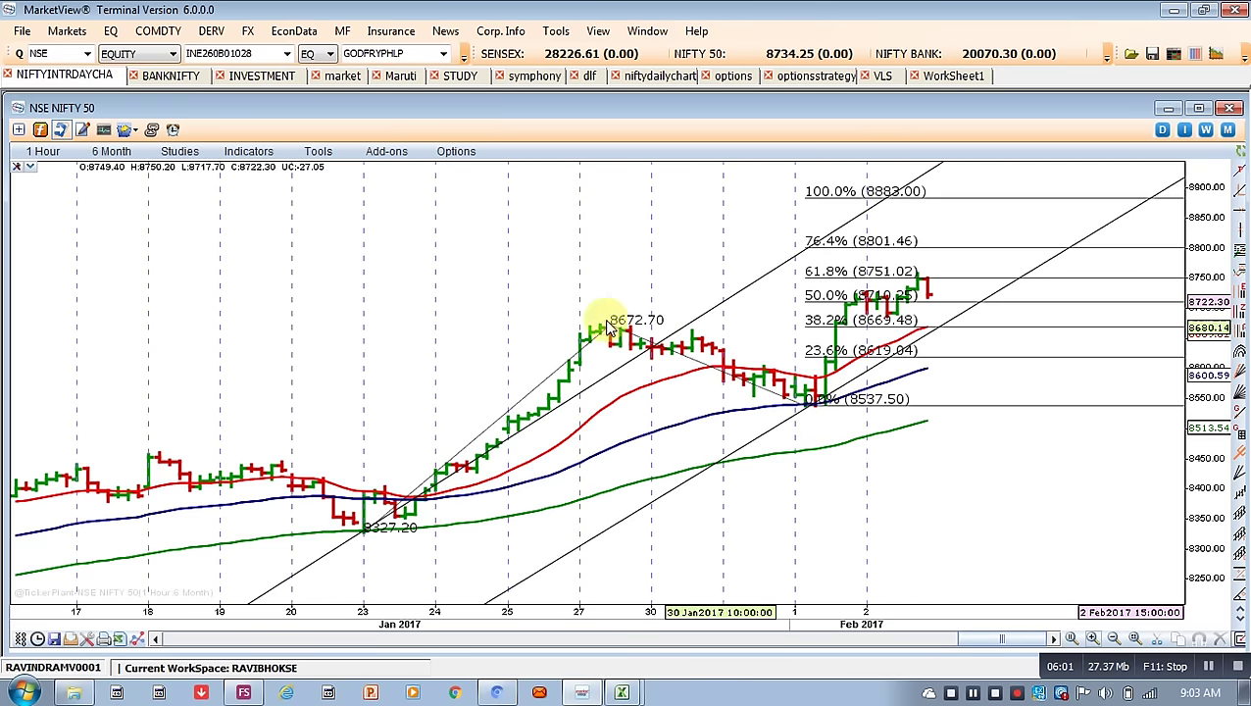
- Set the chart interval to 2 Hour and zoom in five steps to mid-January onward
click(49, 154)
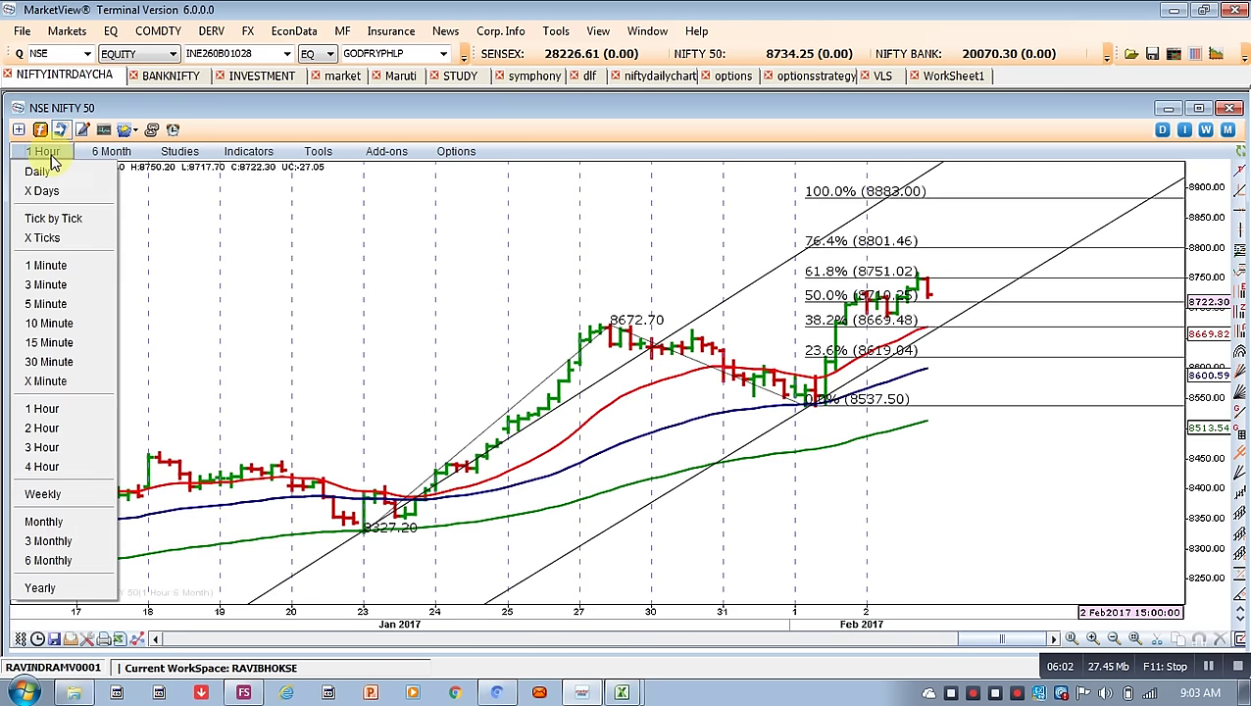
click(54, 438)
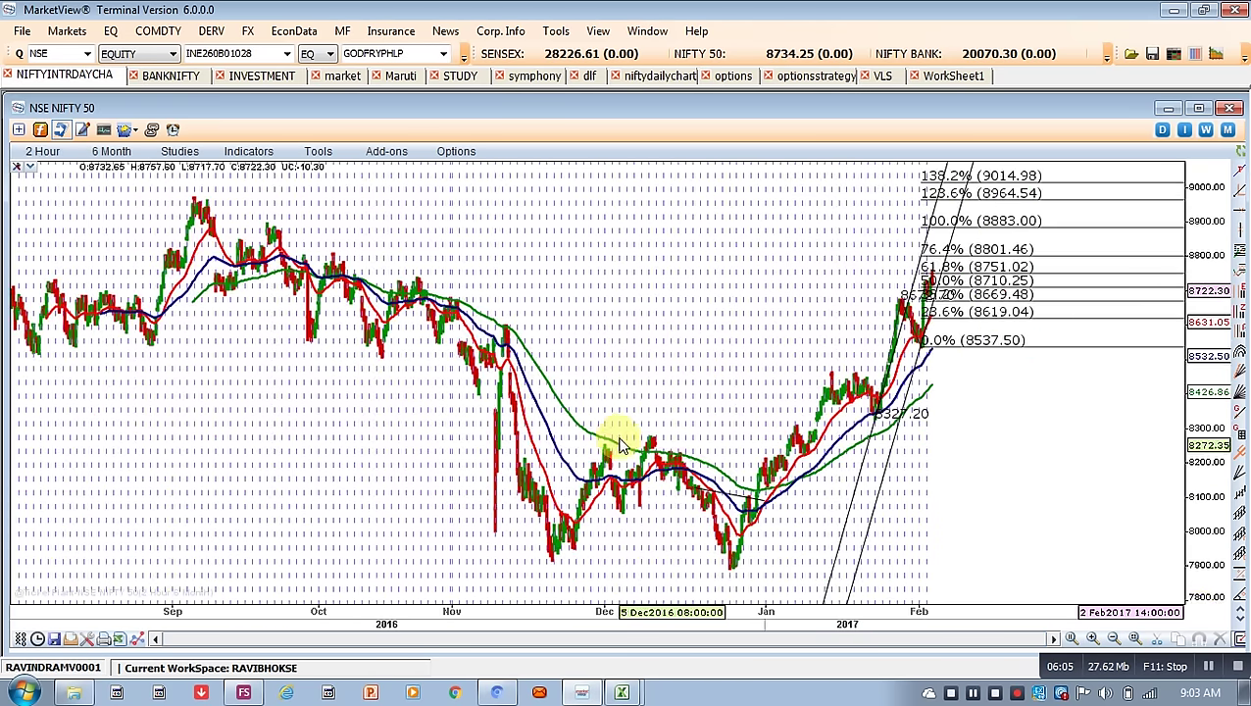
click(1096, 638)
click(1096, 638)
click(1096, 638)
click(1096, 638)
click(1096, 639)
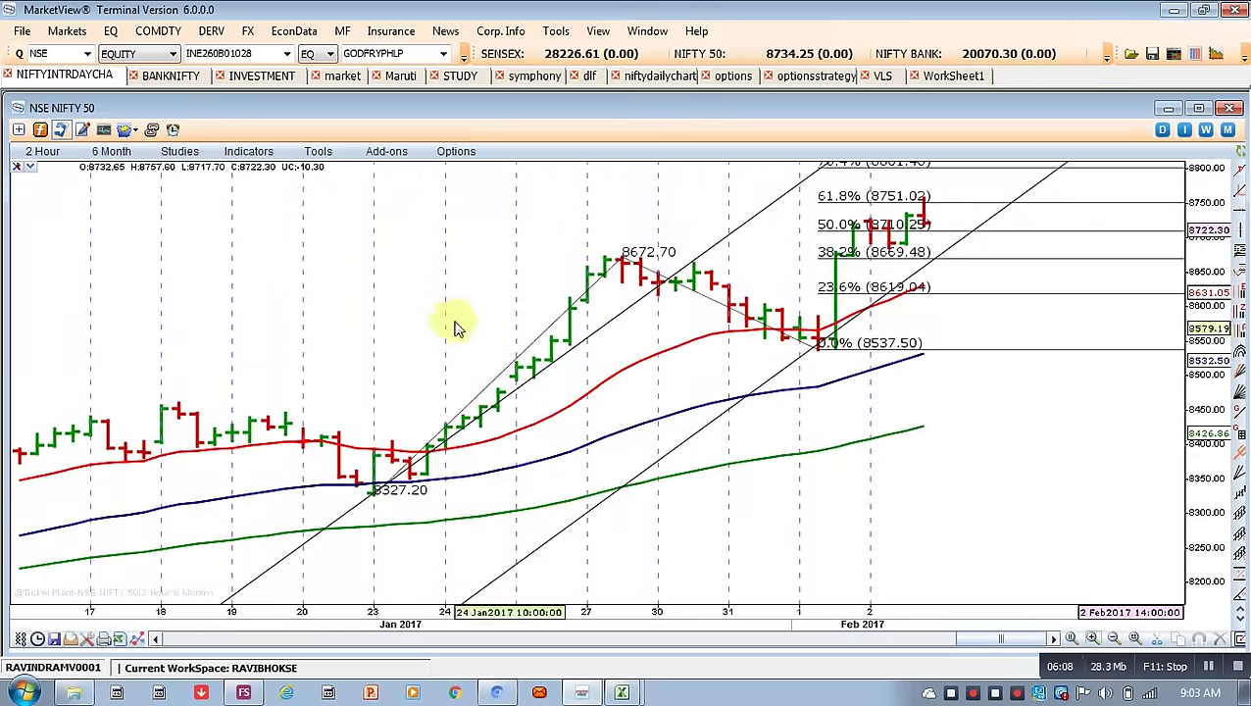
- In the LTP price series settings, try ChartType Line, then set it back to Bar
click(19, 169)
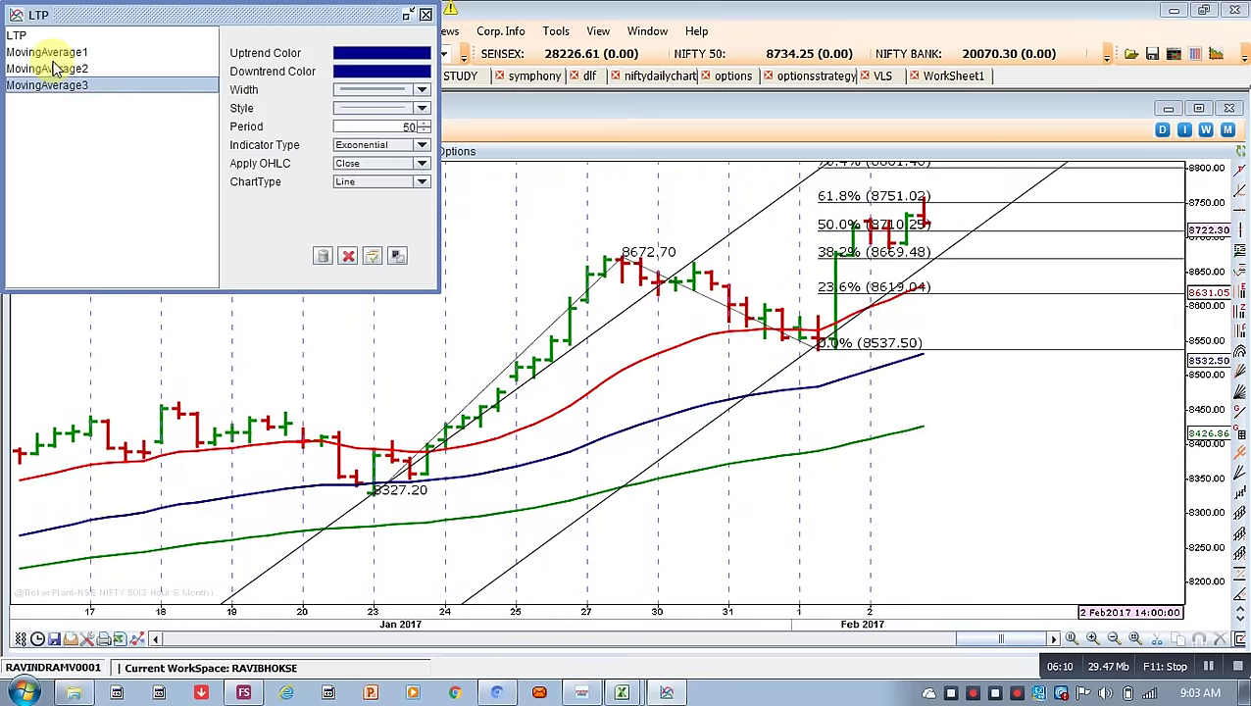
click(61, 37)
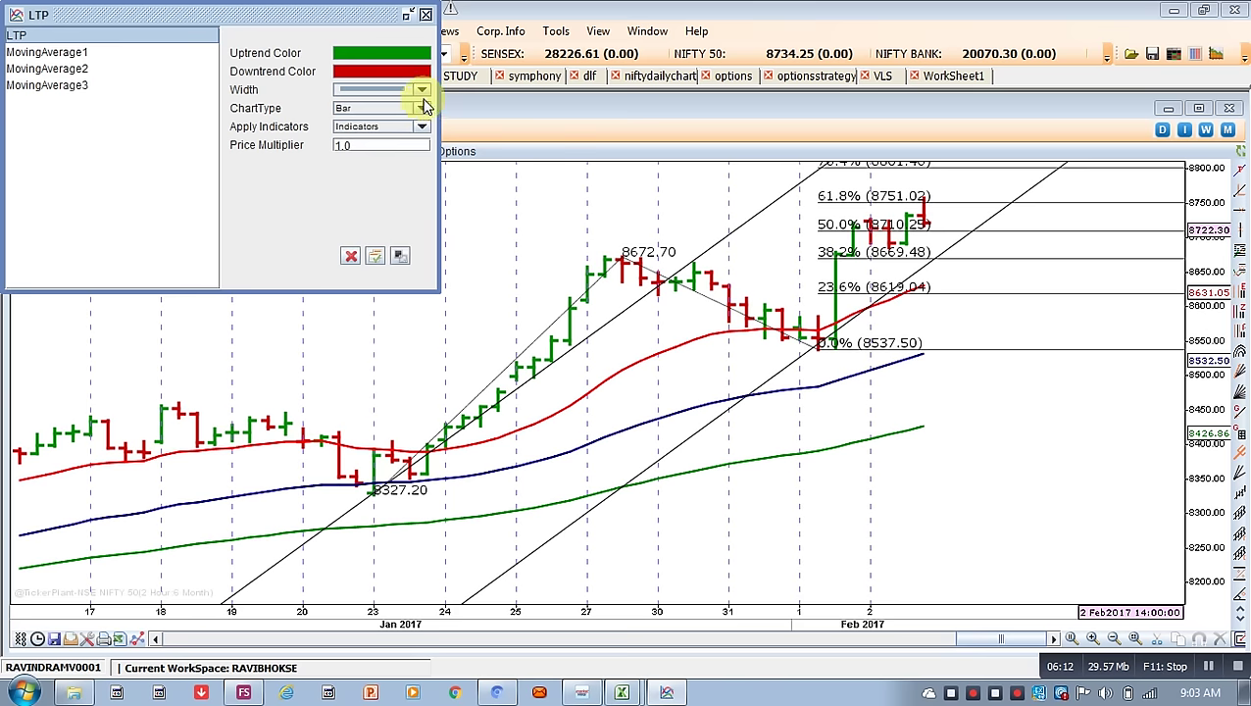
click(421, 109)
scroll(427, 162, up, 1)
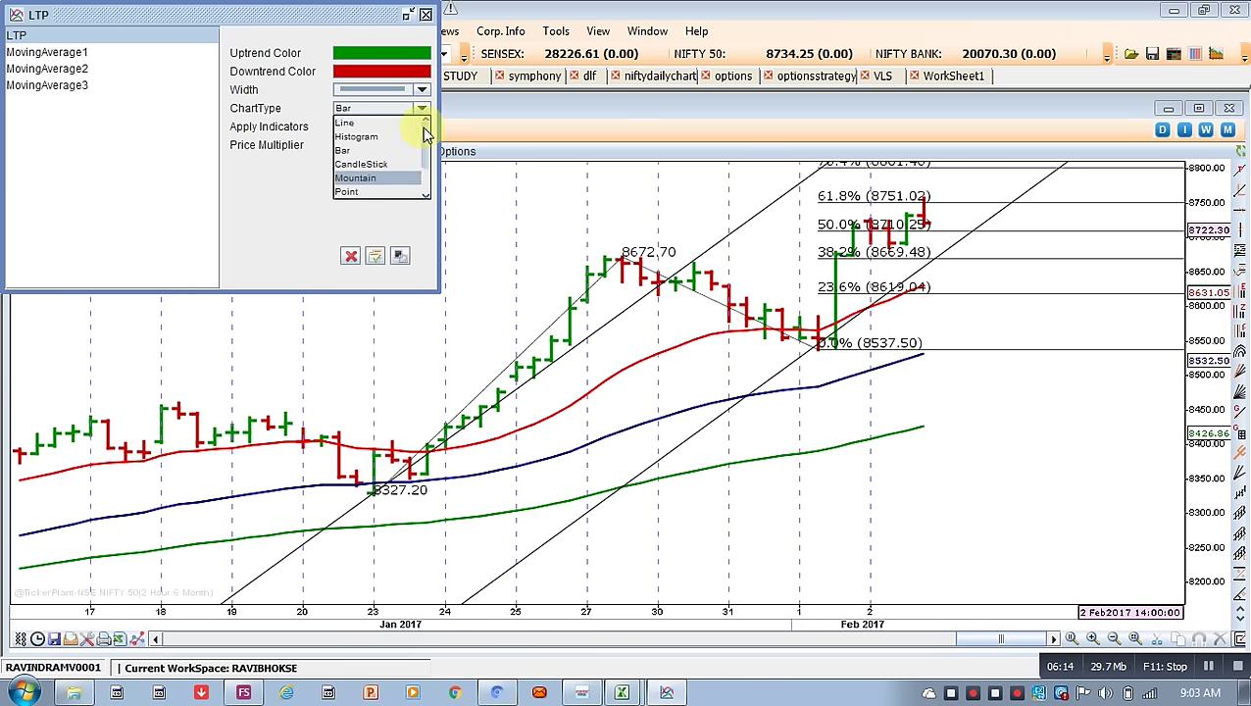
click(415, 126)
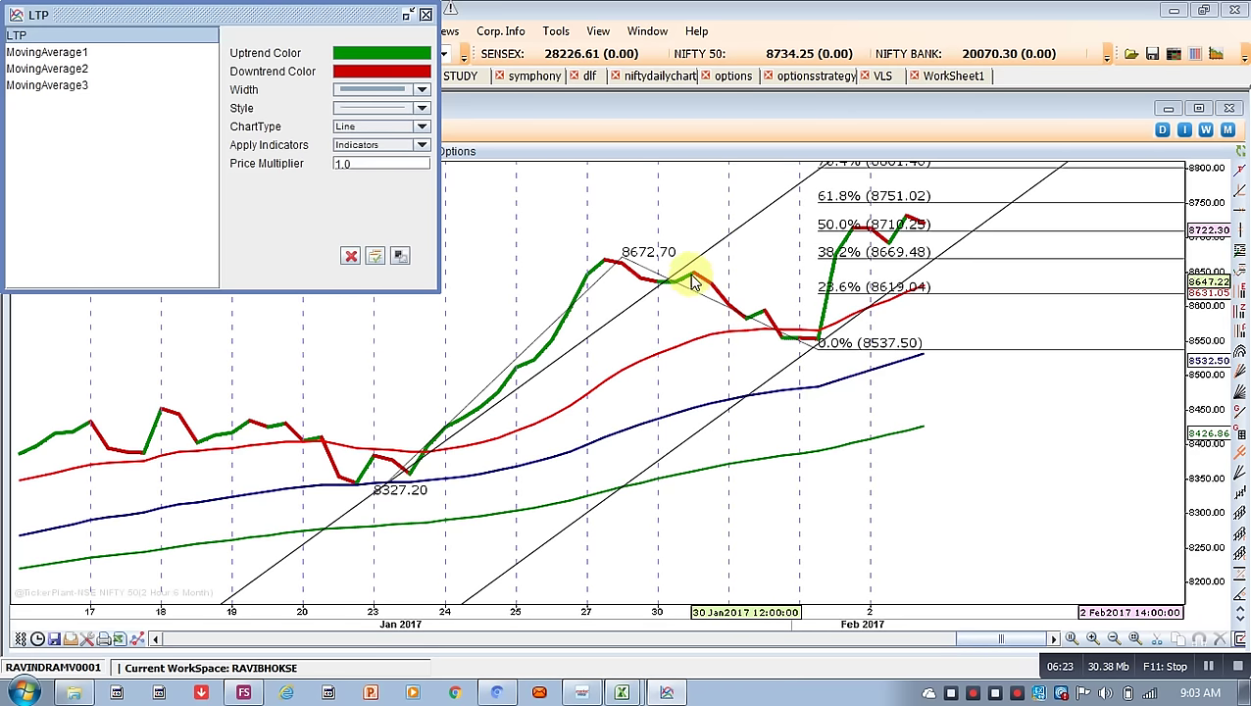
click(421, 128)
click(399, 174)
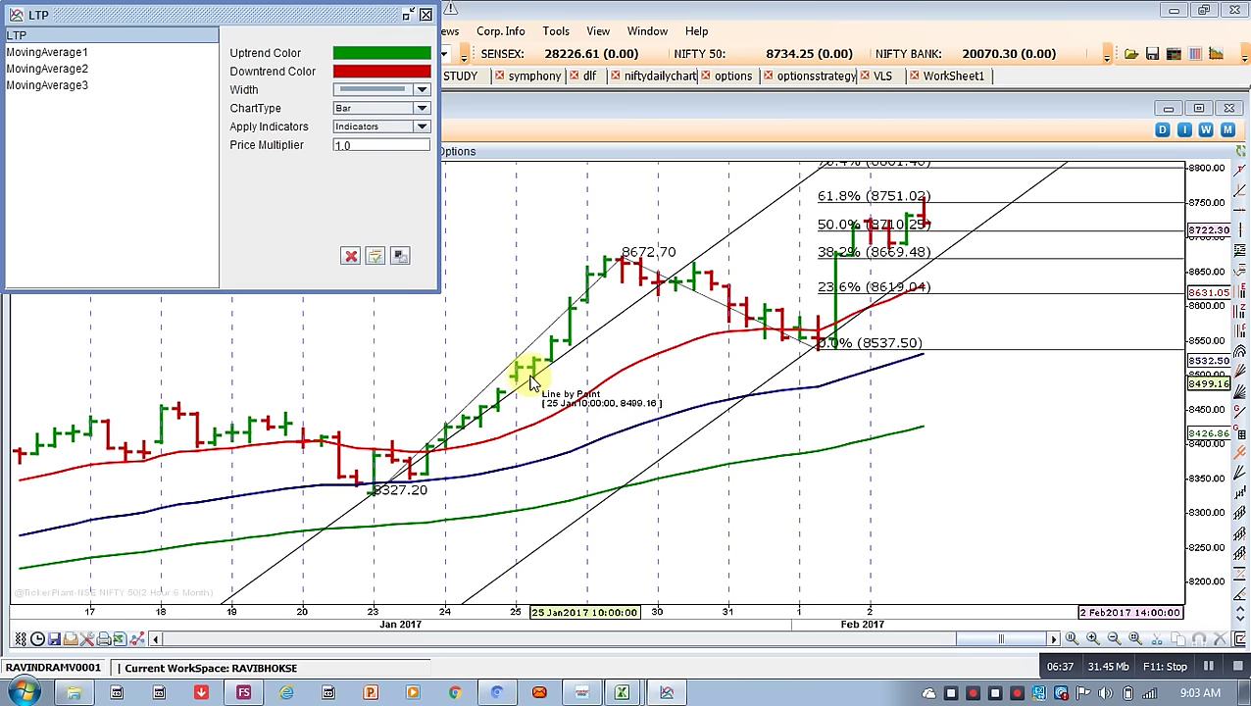
- Close the LTP panel, select the Fibonacci retracement and zoom out to reveal the 8801.46 level
click(572, 351)
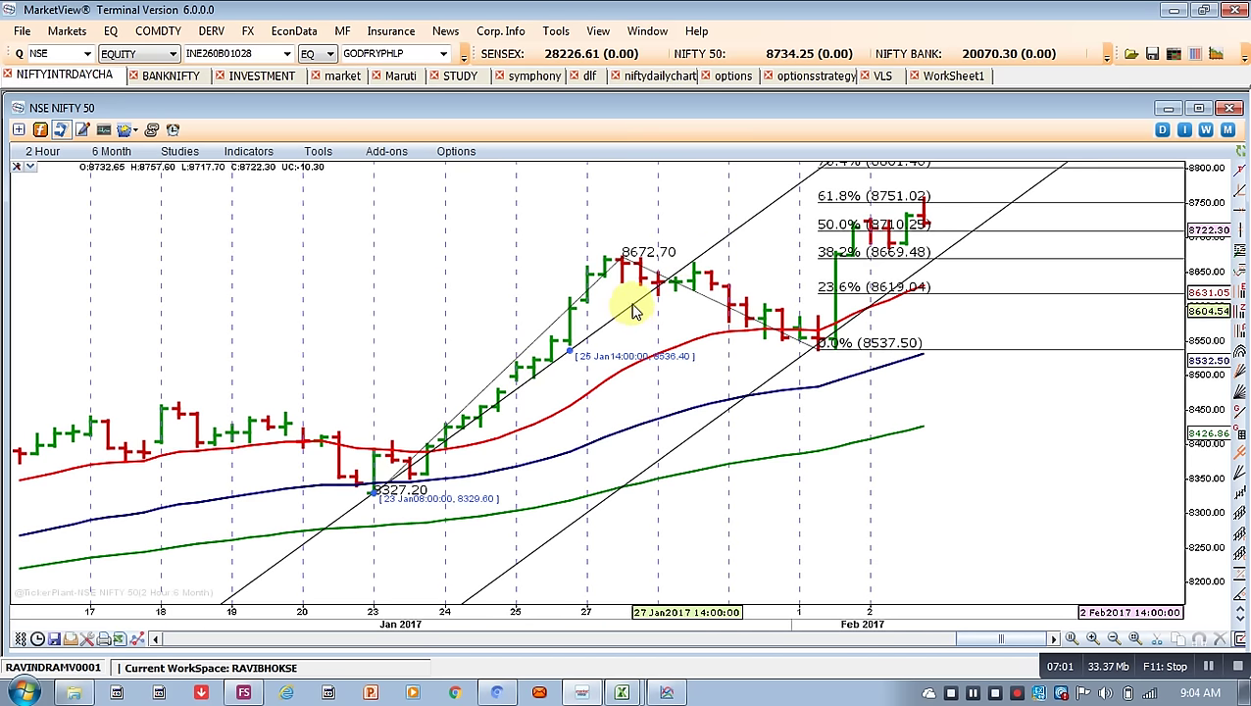
click(824, 349)
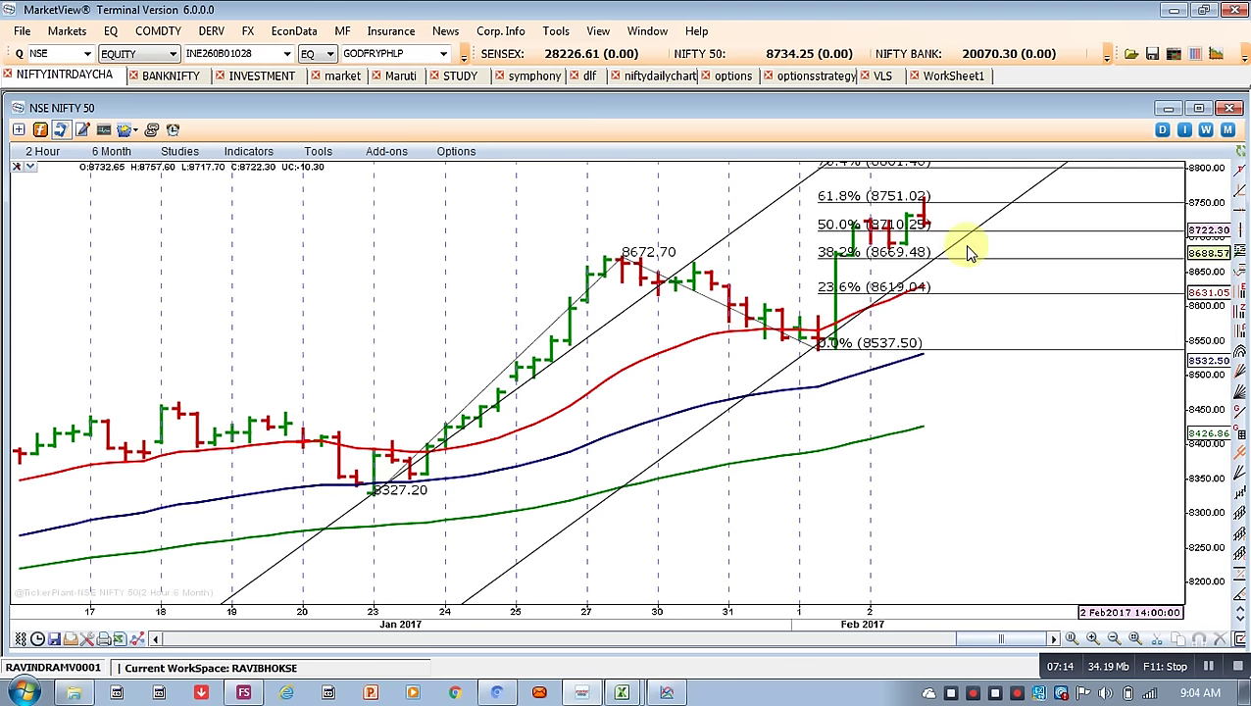
scroll(949, 307, down, 3)
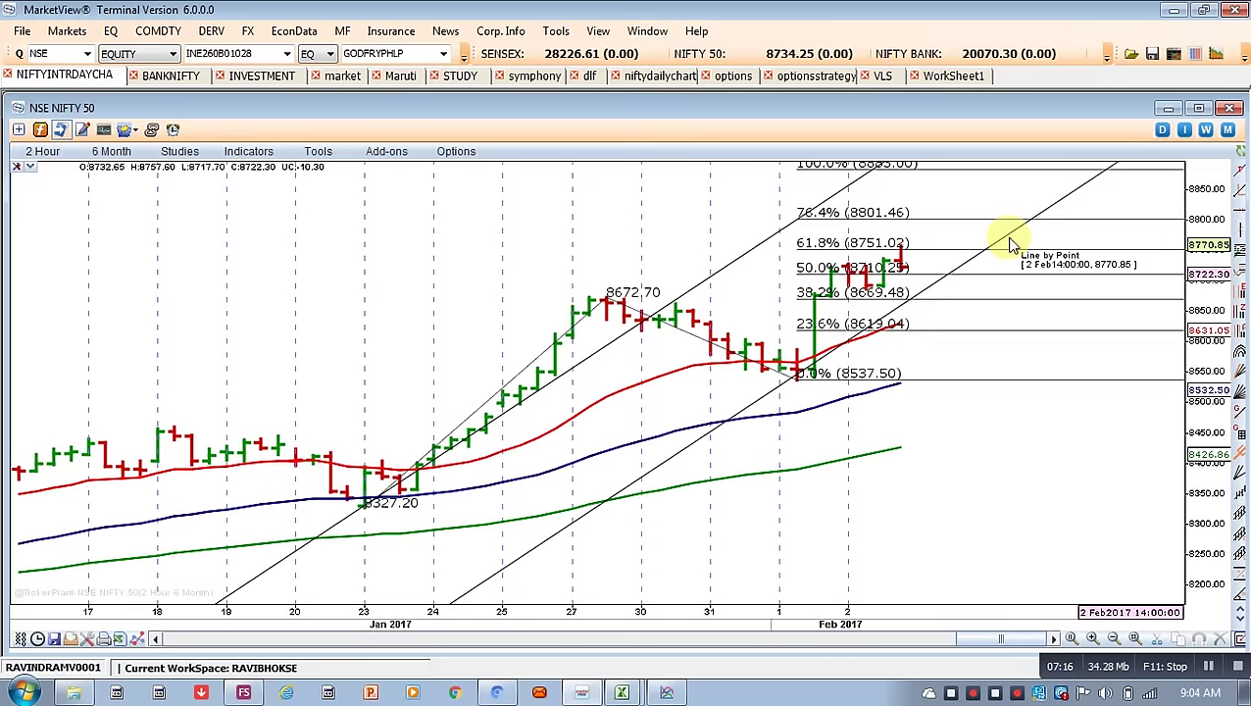